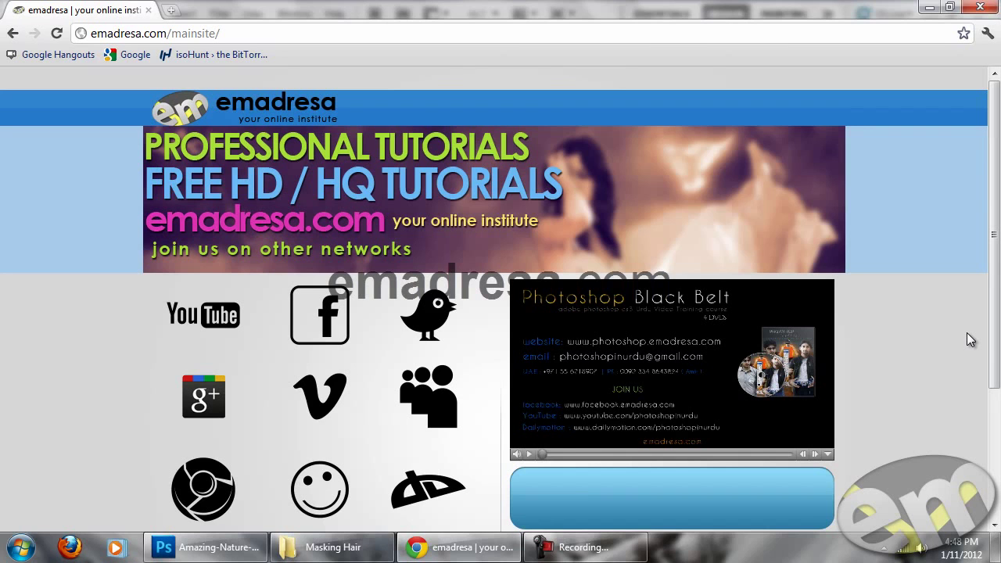
Step: Scroll to the tutorial page's footer, then bring up the Amazing-Nature document in Photoshop
scroll(970, 338, "down", 1)
scroll(969, 338, "down", 2)
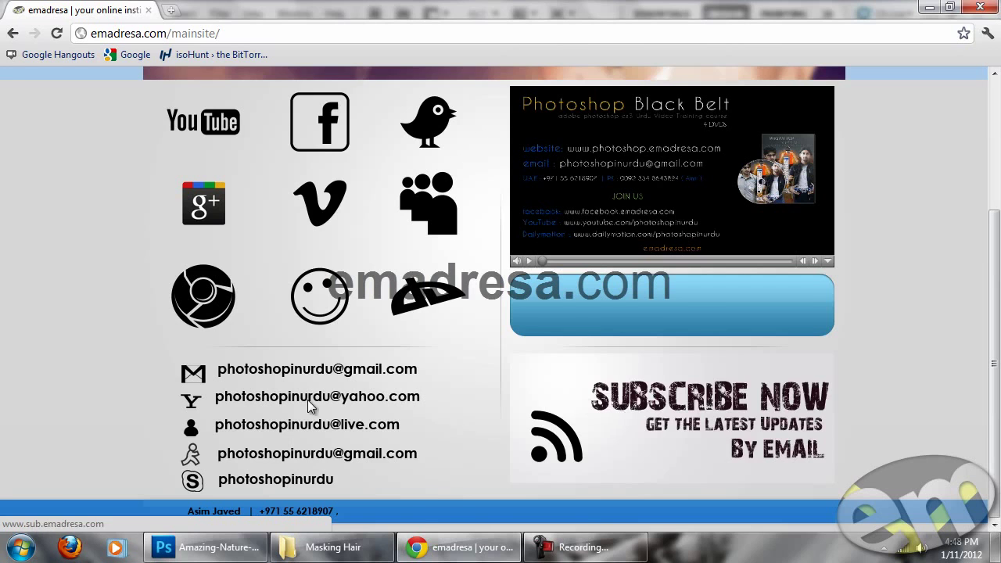
left_click(215, 548)
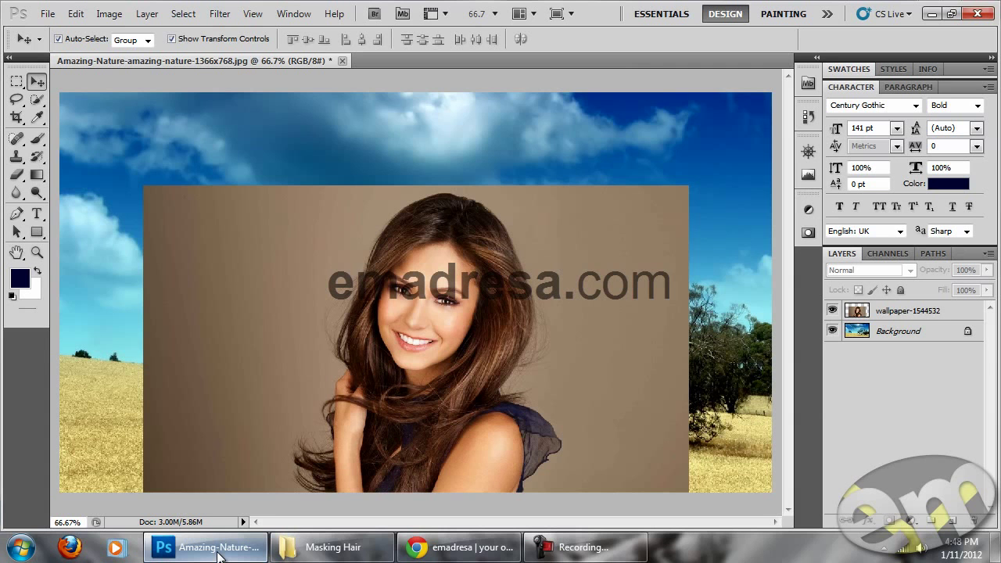
Step: Check the landscape under the portrait layer, then marquee a tall rectangle over its left edge
left_click(832, 311)
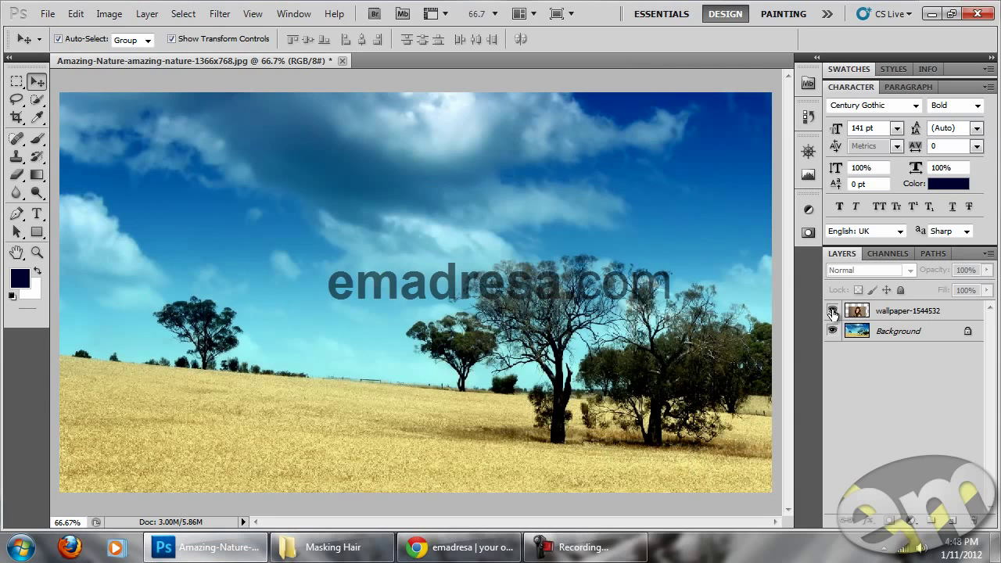
left_click(832, 310)
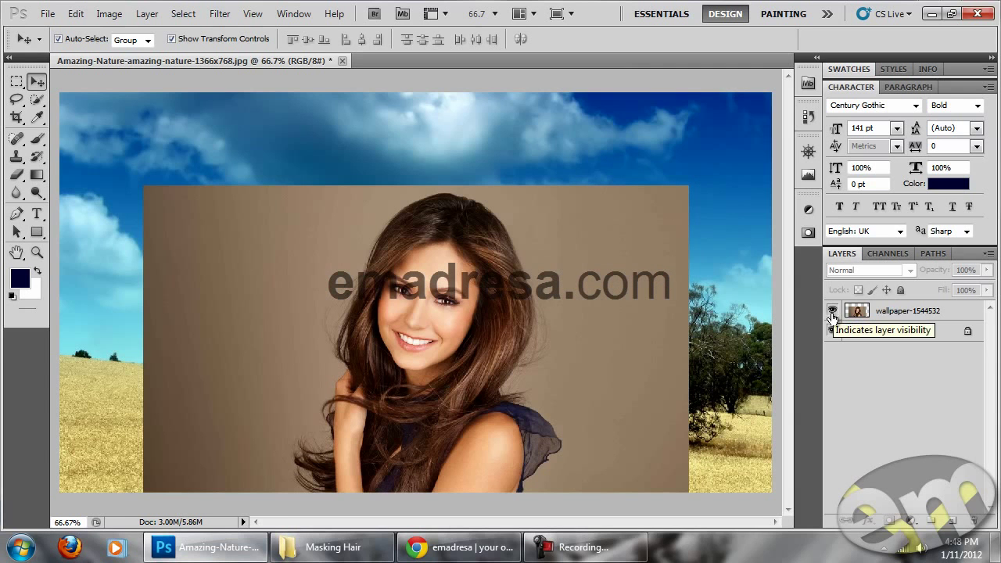
left_click(16, 81)
left_click_drag(98, 139, 287, 553)
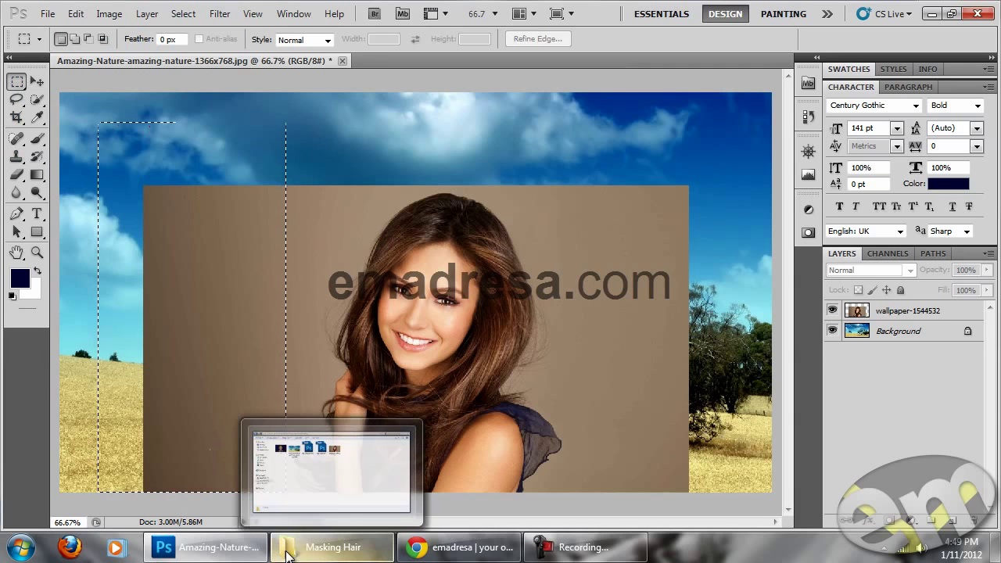
mouse_move(329, 548)
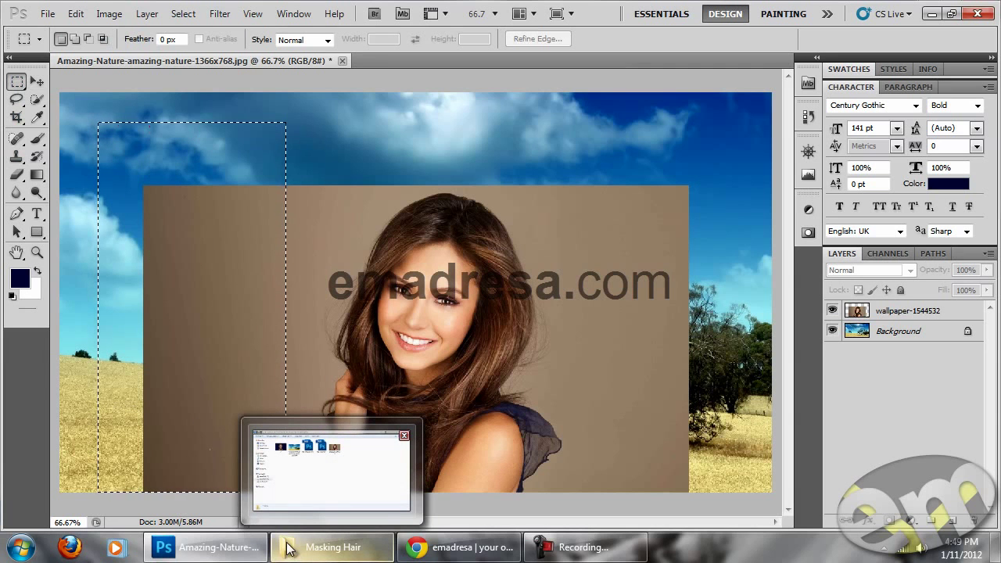
Step: Delete the left and right backdrop strips from the wallpaper-1544532 layer, then deselect
left_click(937, 313)
key("Delete")
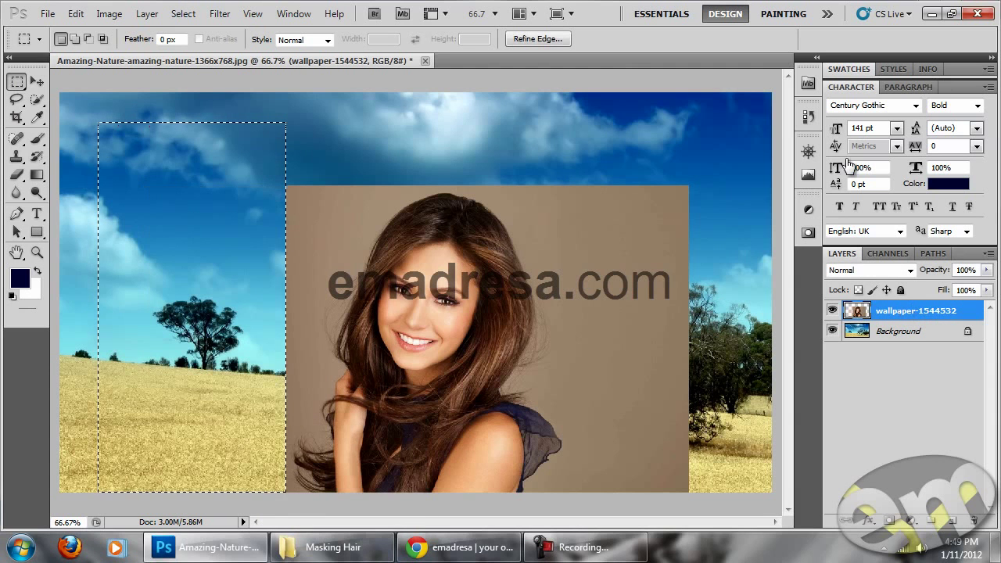
left_click_drag(735, 95, 568, 493)
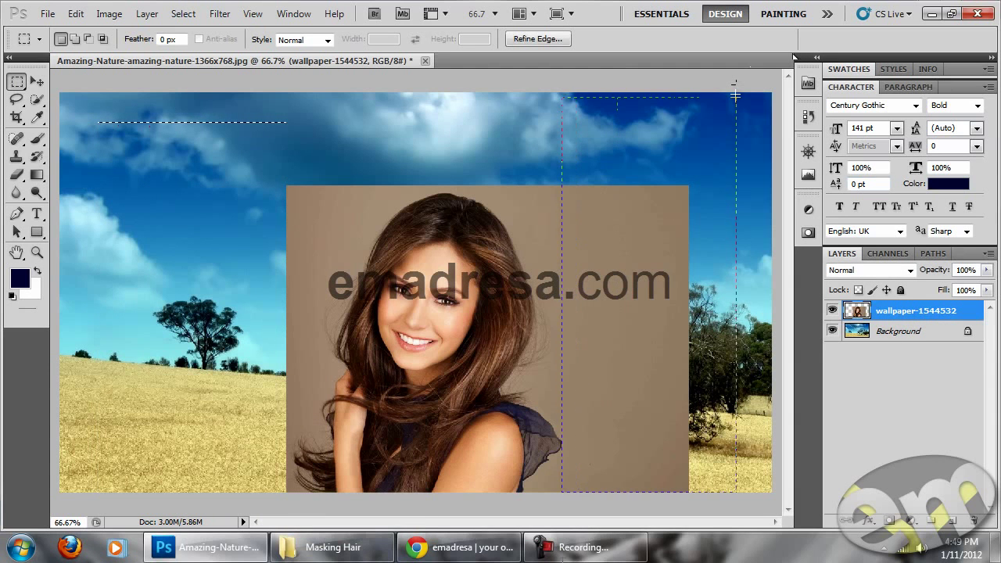
key("Delete")
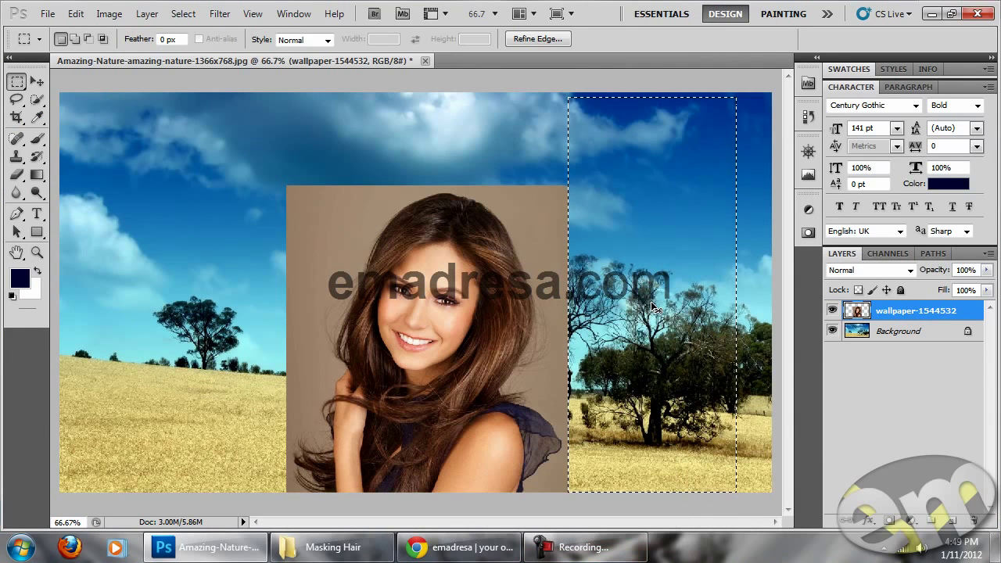
key("ctrl+d")
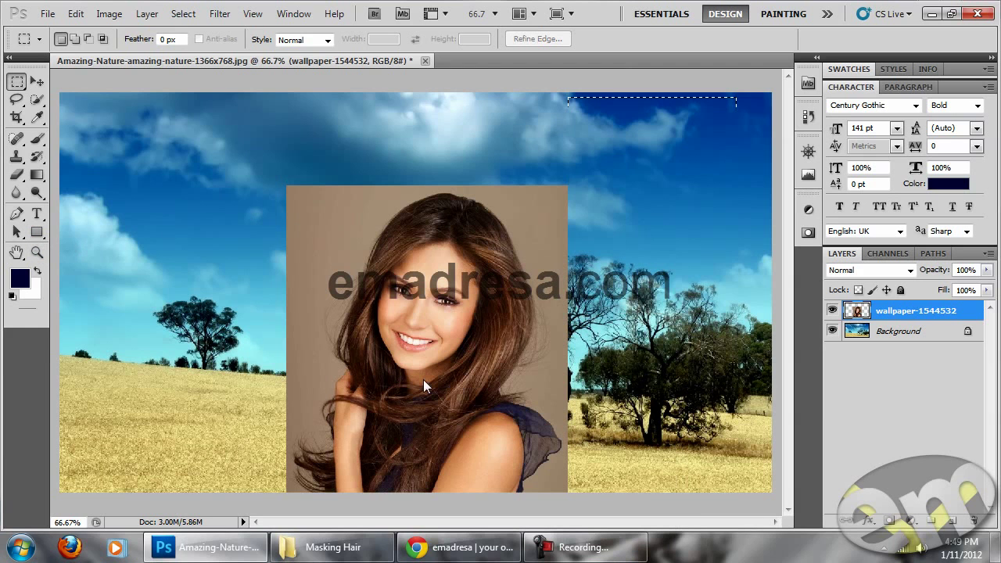
Step: Trace a freehand Lasso outline, in New Selection mode, around the woman's hair and shoulders
left_click(15, 100)
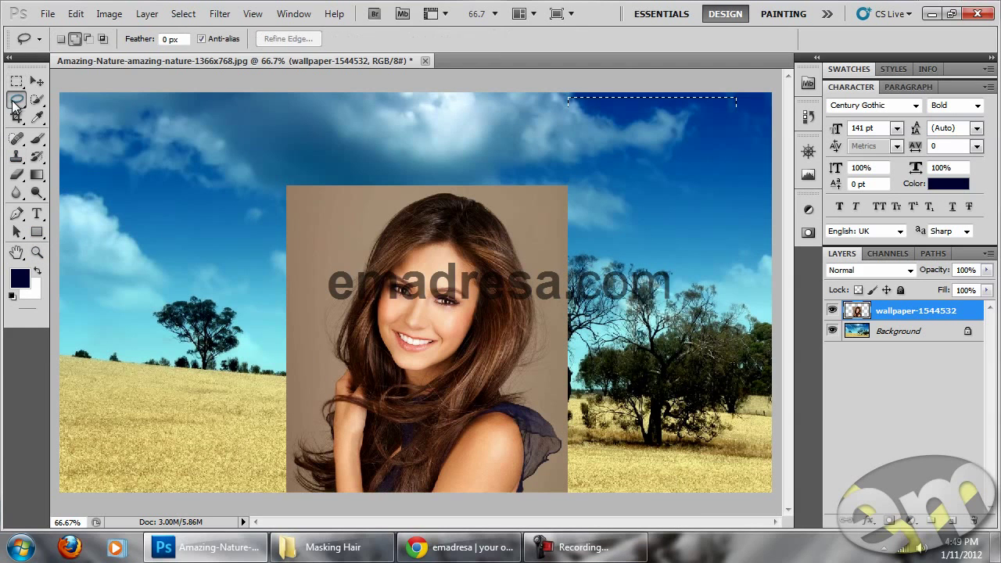
right_click(14, 103)
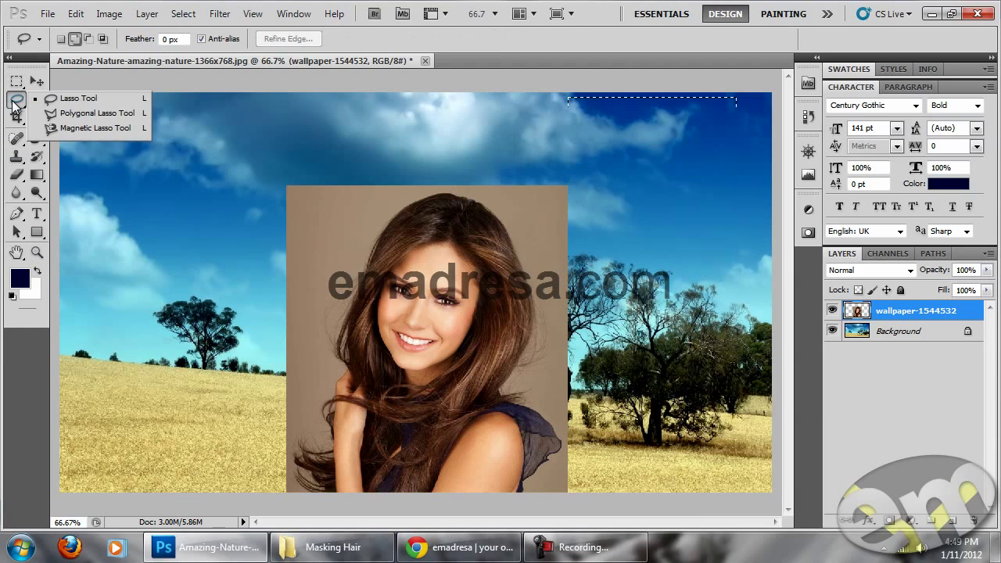
left_click(58, 102)
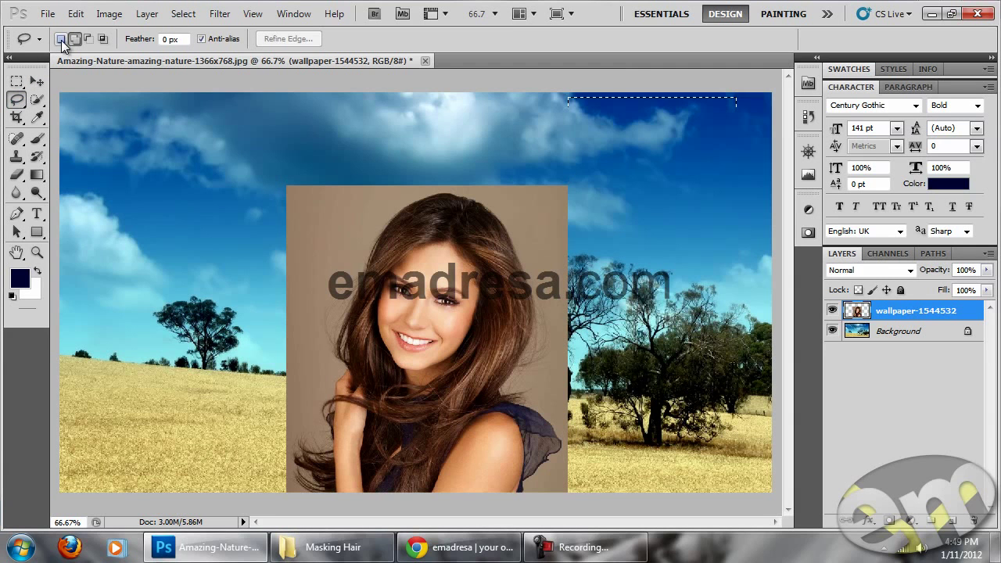
left_click(61, 39)
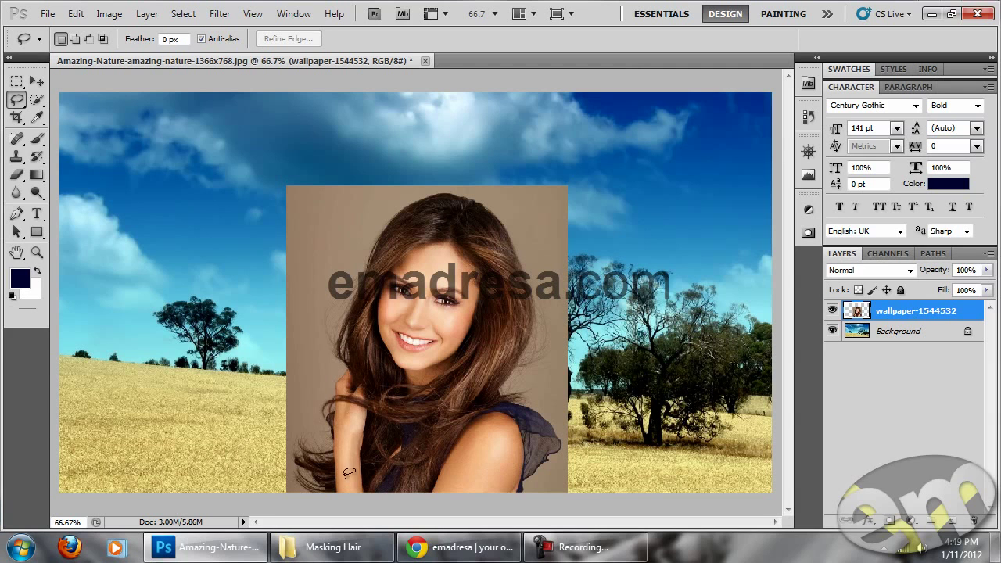
left_click_drag(327, 474, 383, 266)
mouse_move(382, 266)
left_mouse_down()
mouse_move(477, 207)
mouse_move(504, 228)
mouse_move(524, 303)
mouse_move(491, 395)
mouse_move(519, 408)
left_mouse_up()
left_click_drag(345, 489, 459, 528)
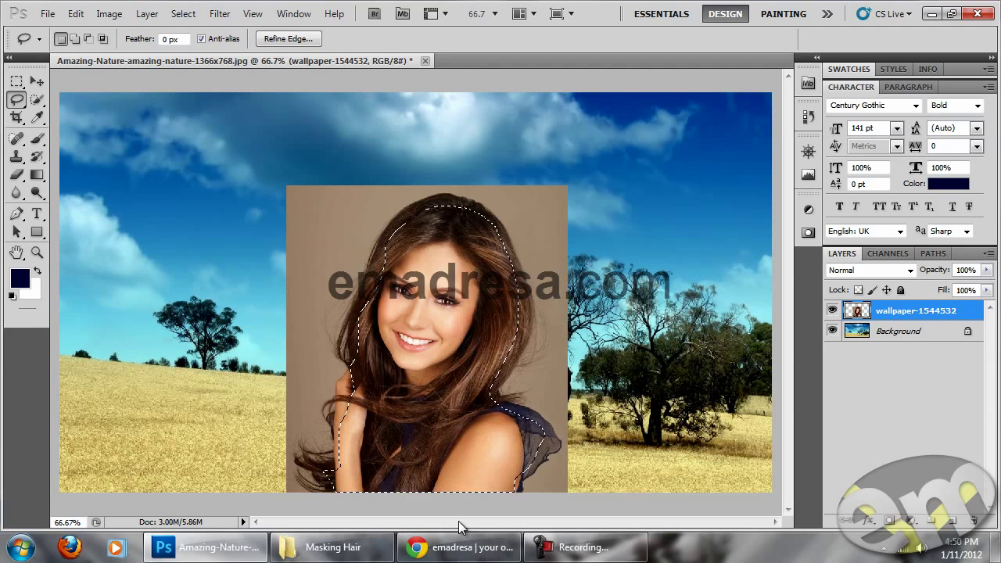
Step: Inverse the lasso selection and copy it onto a new Layer 1 with Ctrl+J
key("ctrl+shift+i")
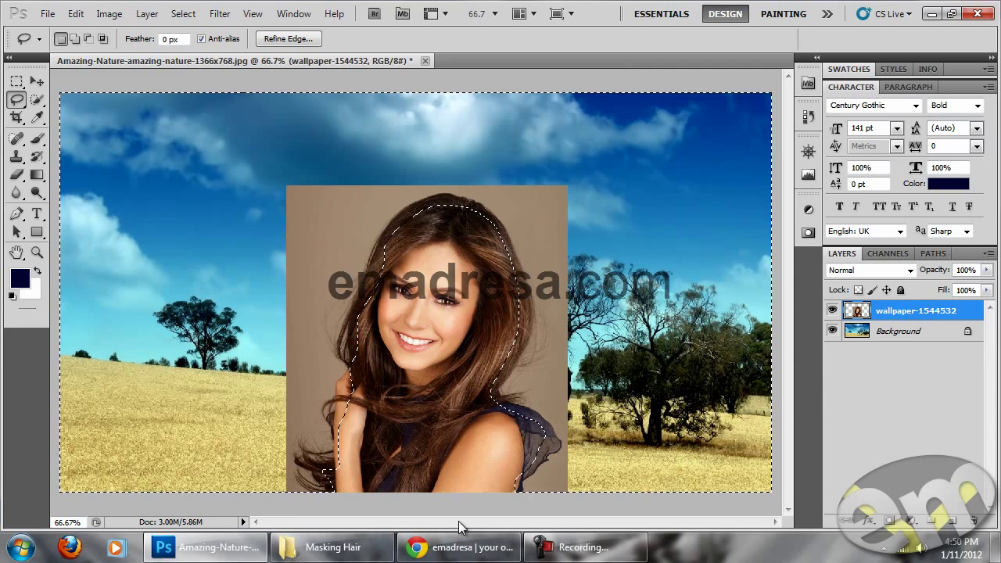
key("ctrl+j")
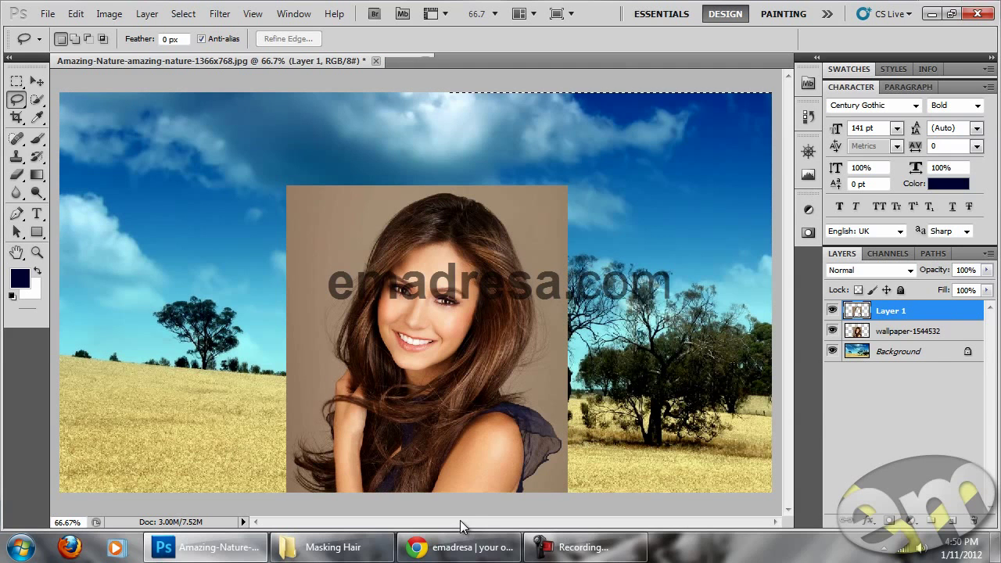
Step: Hide Layer 1 and wallpaper-1544532 so only the wheat-field Background is visible
left_click(37, 81)
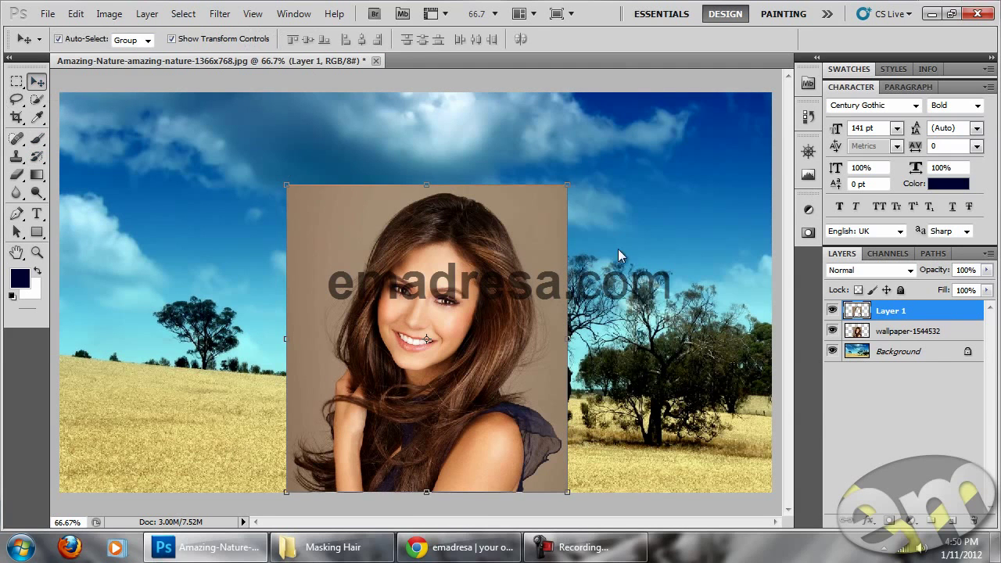
left_click(831, 311)
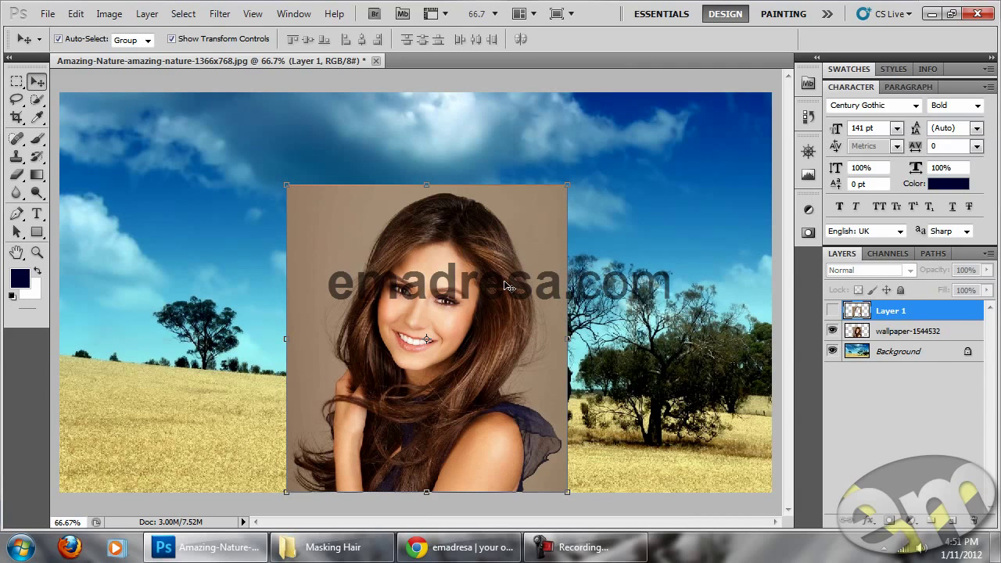
left_click(832, 311)
left_click(832, 331)
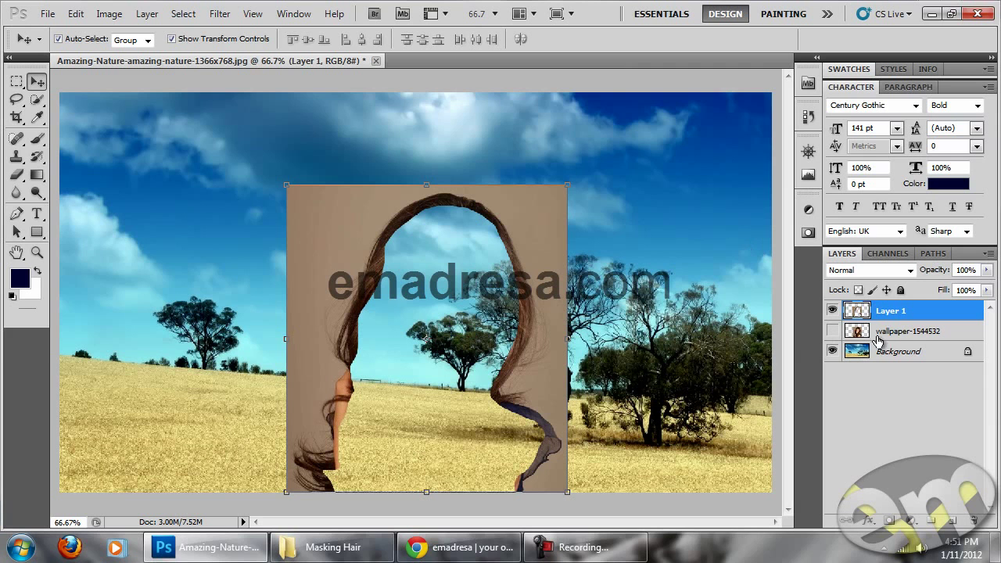
left_click(831, 312)
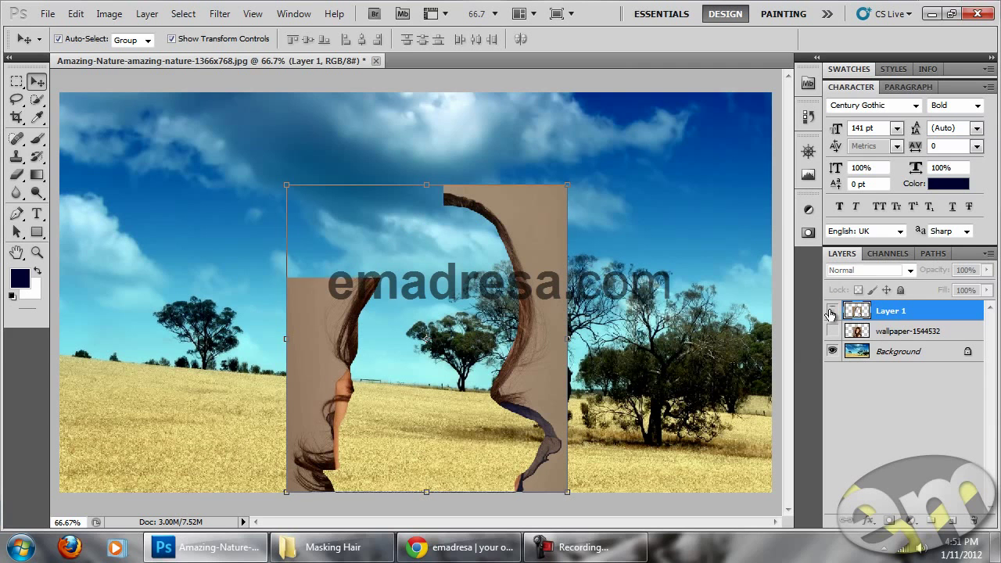
left_click(468, 151)
left_click_drag(37, 232, 74, 245)
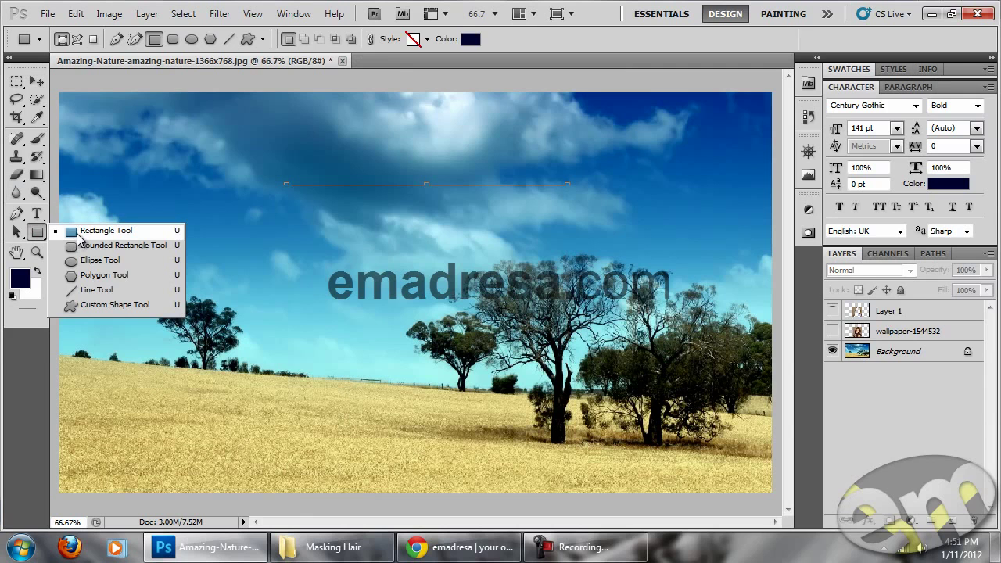
Step: Fill a sky rectangle with white on a new Layer 2, shift it up-right, and blend it Multiply
left_click(17, 81)
left_click_drag(226, 174, 389, 321)
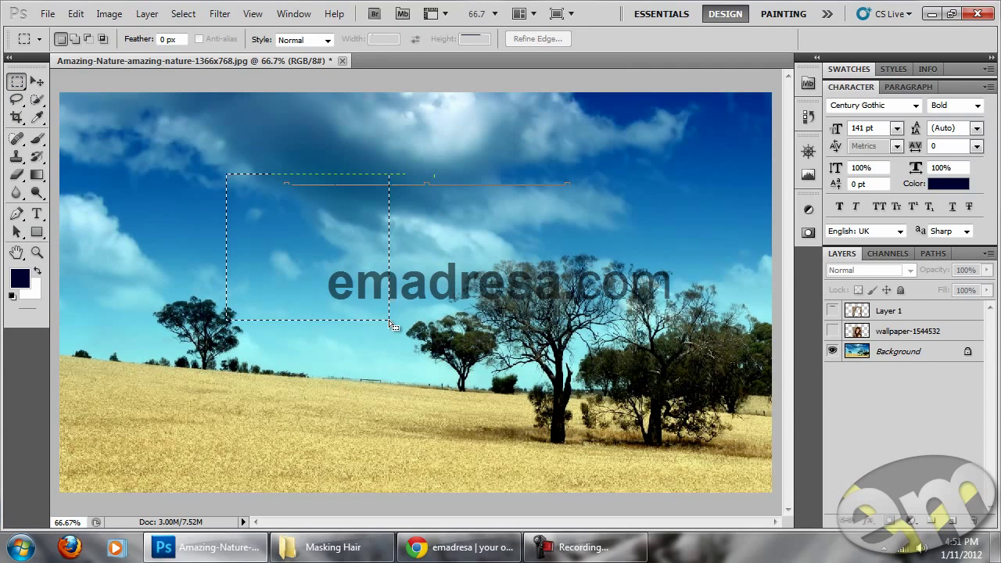
left_click(953, 520)
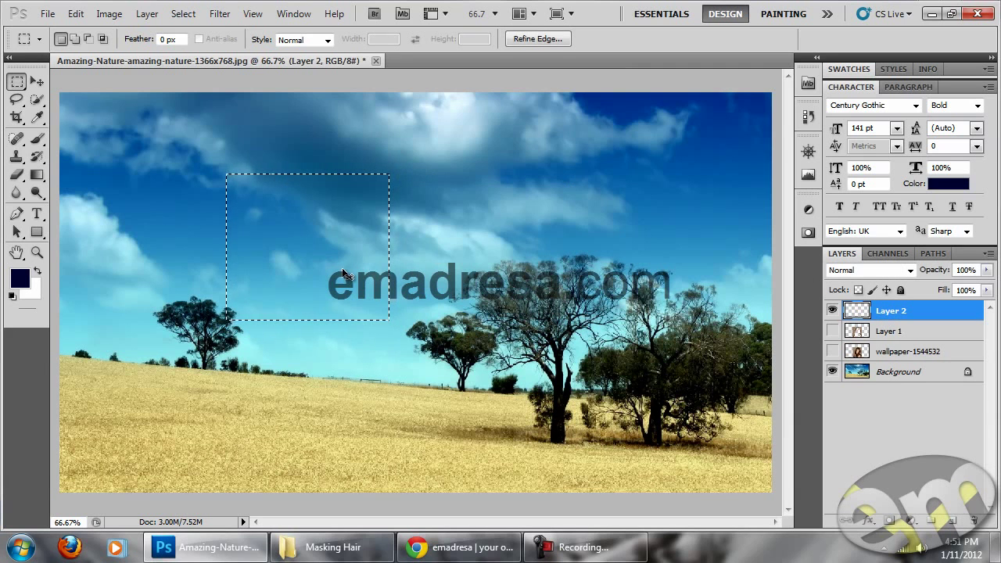
key("ctrl+BackSpace")
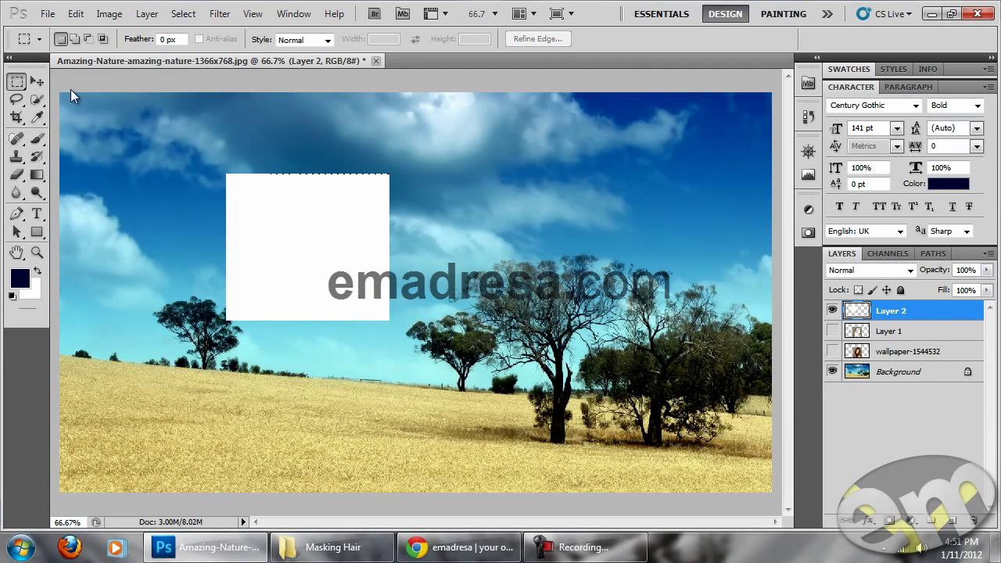
key("v")
mouse_move(326, 220)
left_mouse_down()
mouse_move(402, 186)
mouse_move(340, 187)
left_mouse_up()
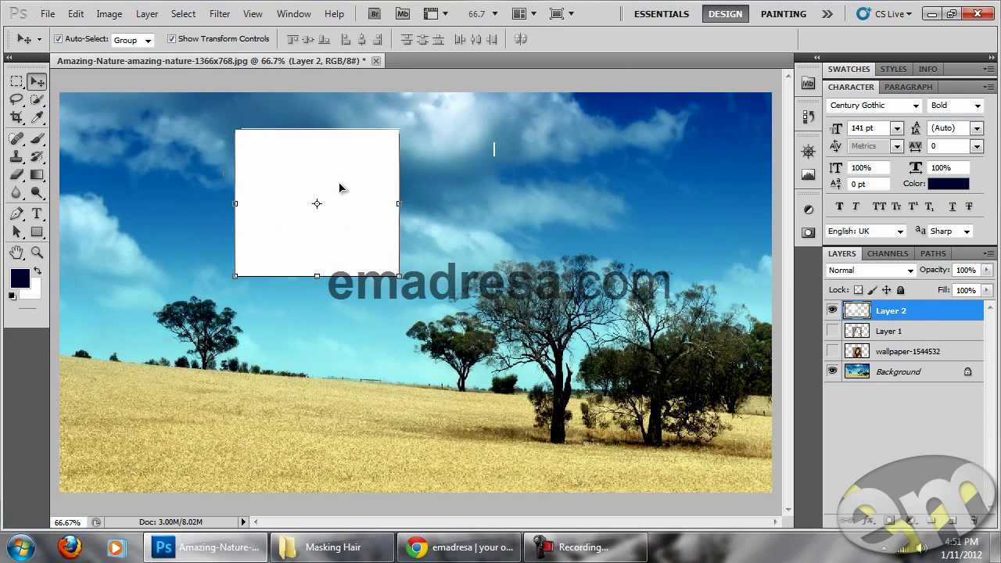
left_click(869, 271)
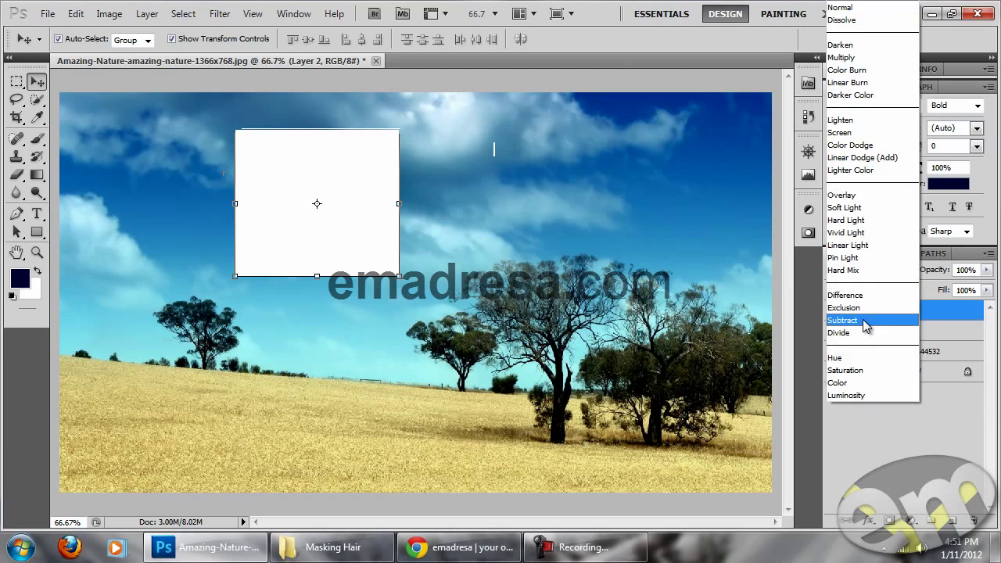
left_click(858, 59)
left_click(584, 117)
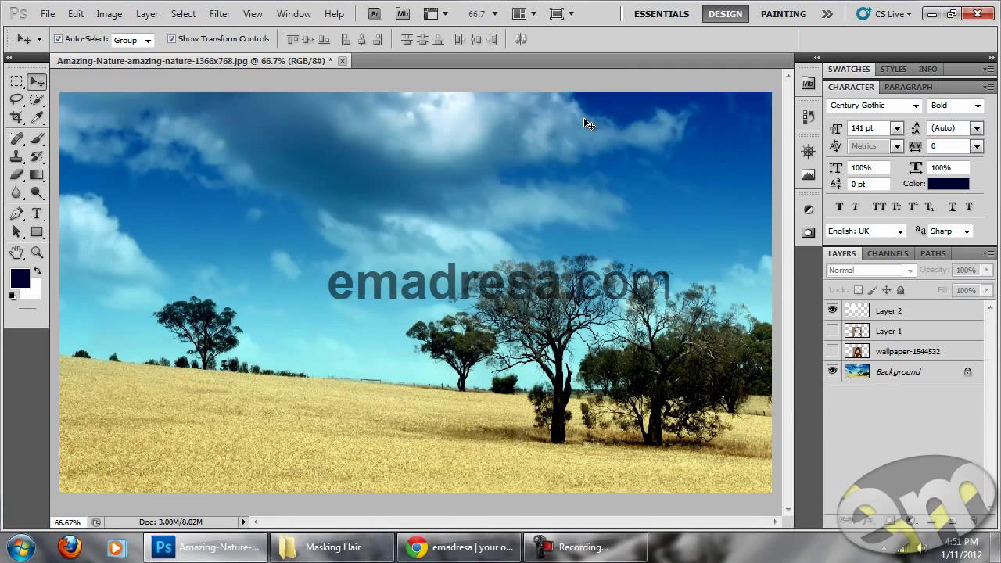
Step: Return Layer 2 to Normal blending and set the foreground colour to black
left_click(889, 311)
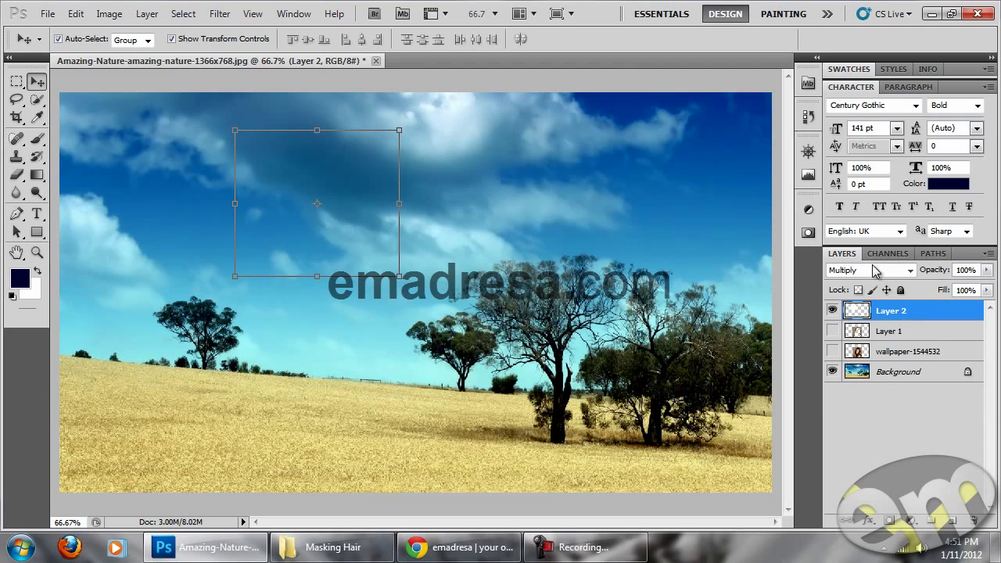
left_click(868, 270)
left_click(840, 8)
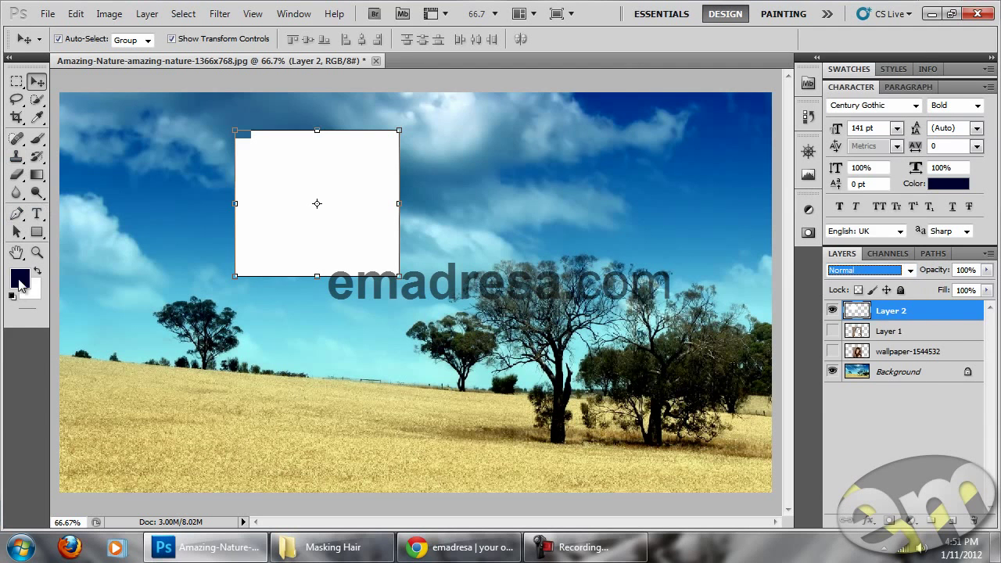
left_click(20, 278)
left_click(438, 322)
left_click(633, 117)
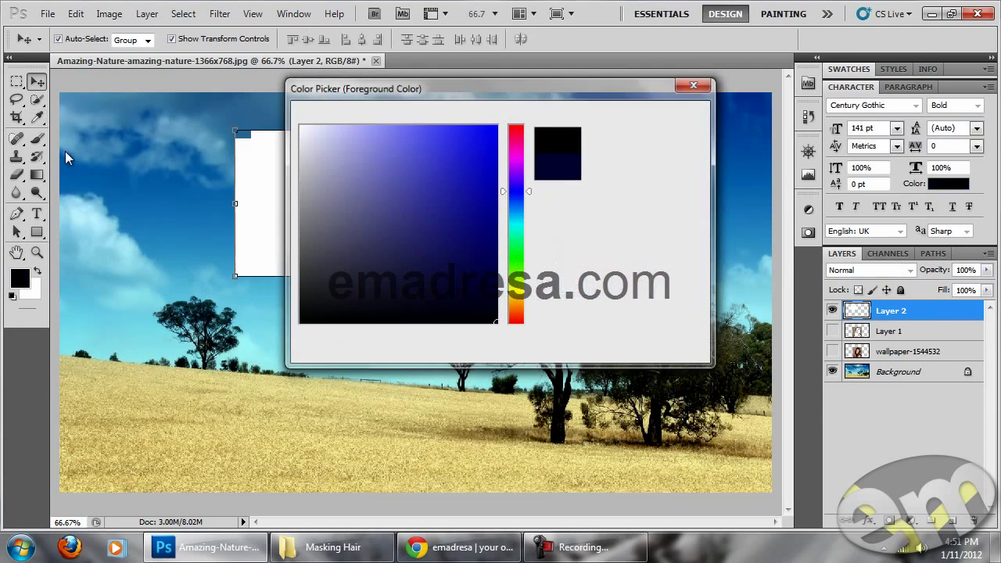
Step: Fill the left half of the white rectangle with black, deselect, and nudge the block right
key("m")
left_click_drag(228, 122, 312, 290)
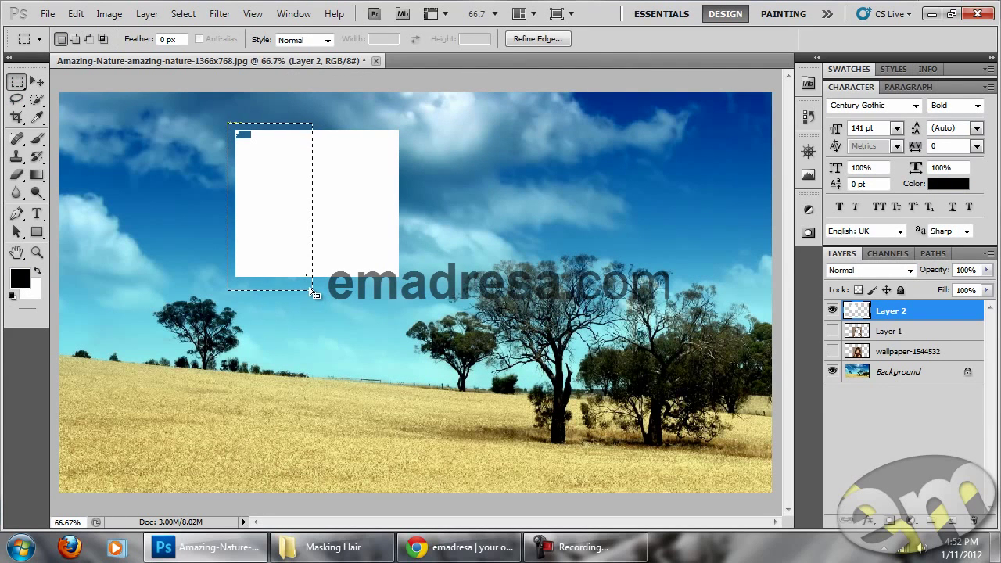
key("alt+BackSpace")
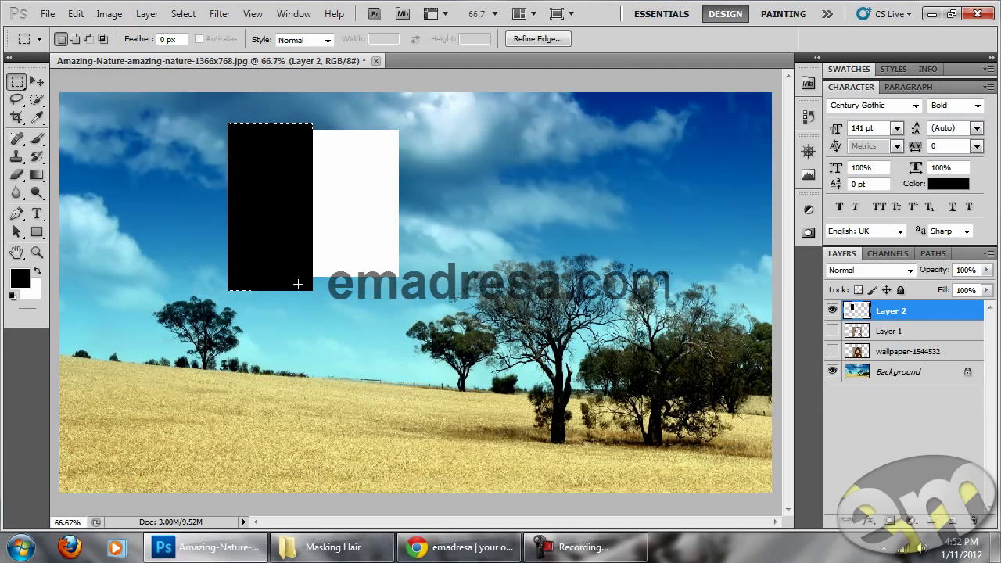
key("v")
key("ctrl+d")
mouse_move(311, 168)
left_mouse_down()
mouse_move(441, 195)
mouse_move(364, 173)
mouse_move(365, 190)
left_mouse_up()
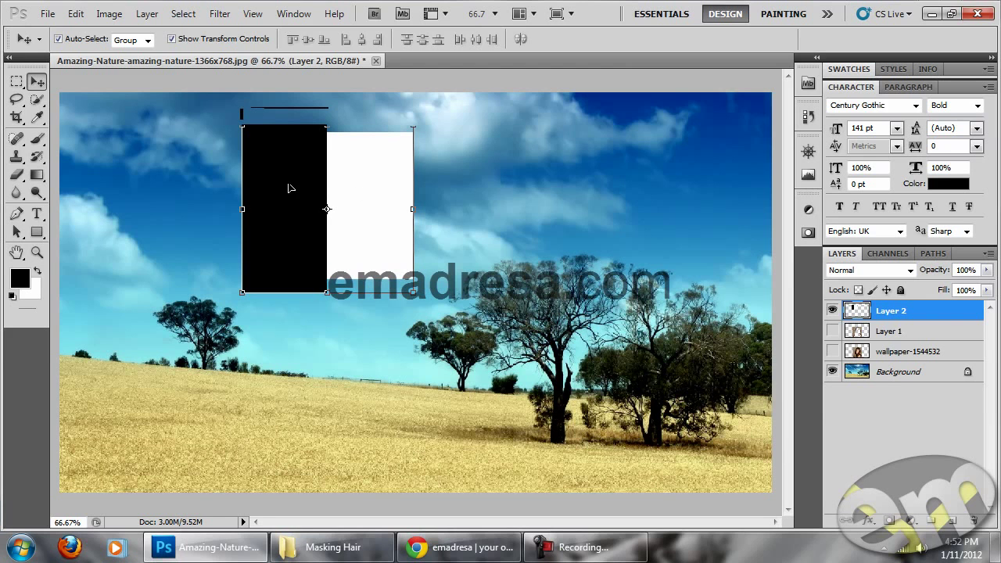
Step: Compare Multiply, Hard Mix and Screen blending on Layer 2, then leave it on Normal
left_click(868, 270)
left_click(886, 58)
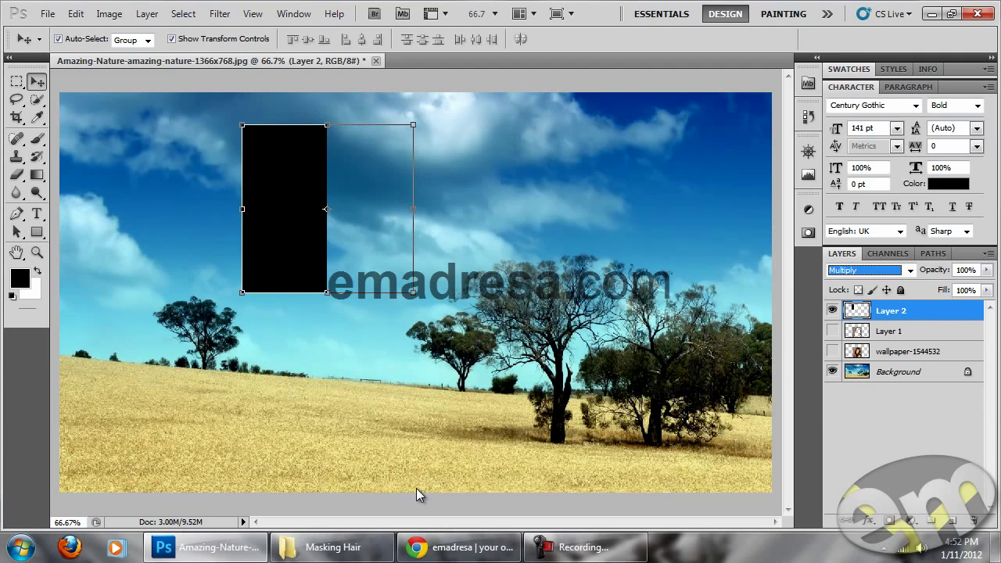
left_click(844, 271)
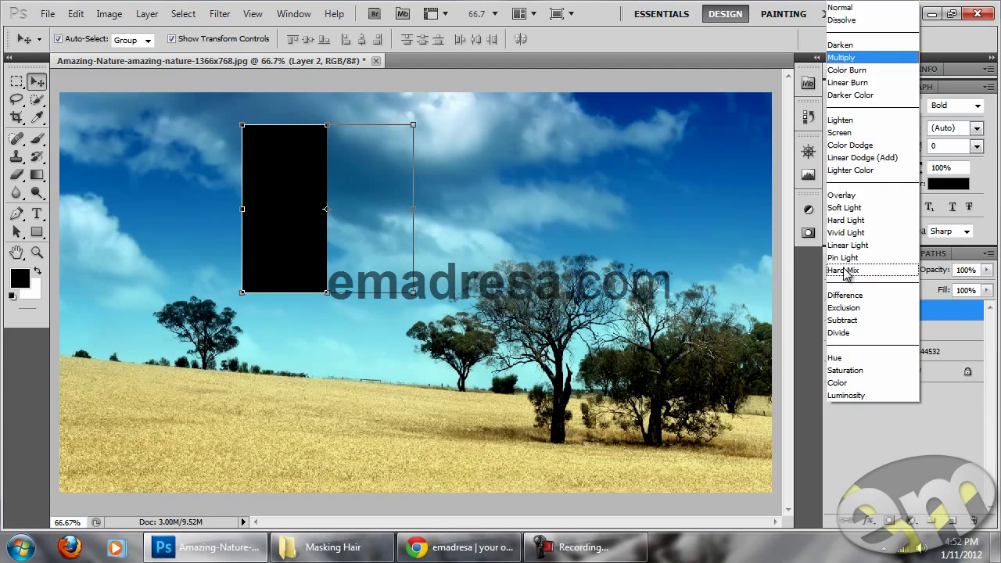
left_click(845, 271)
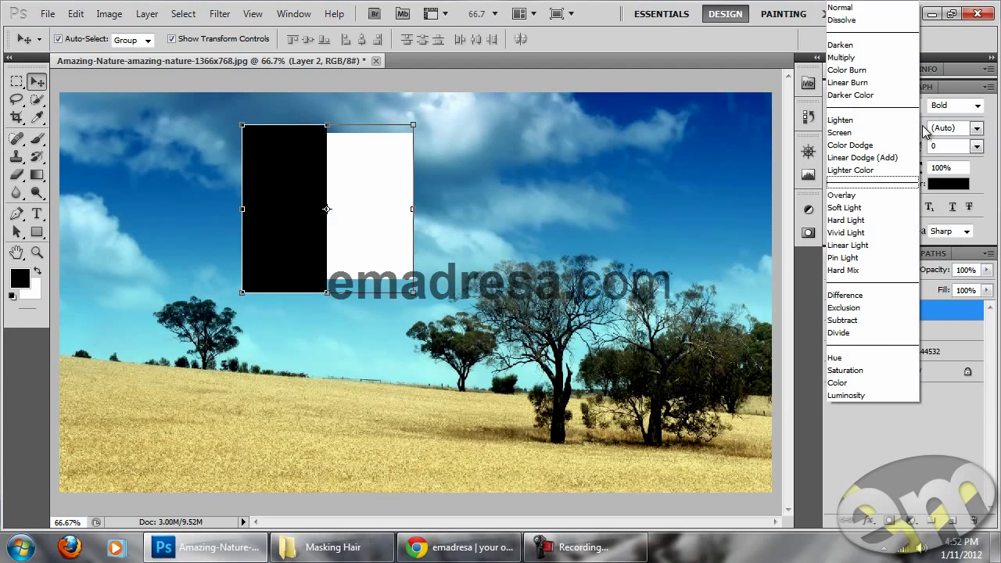
left_click(891, 132)
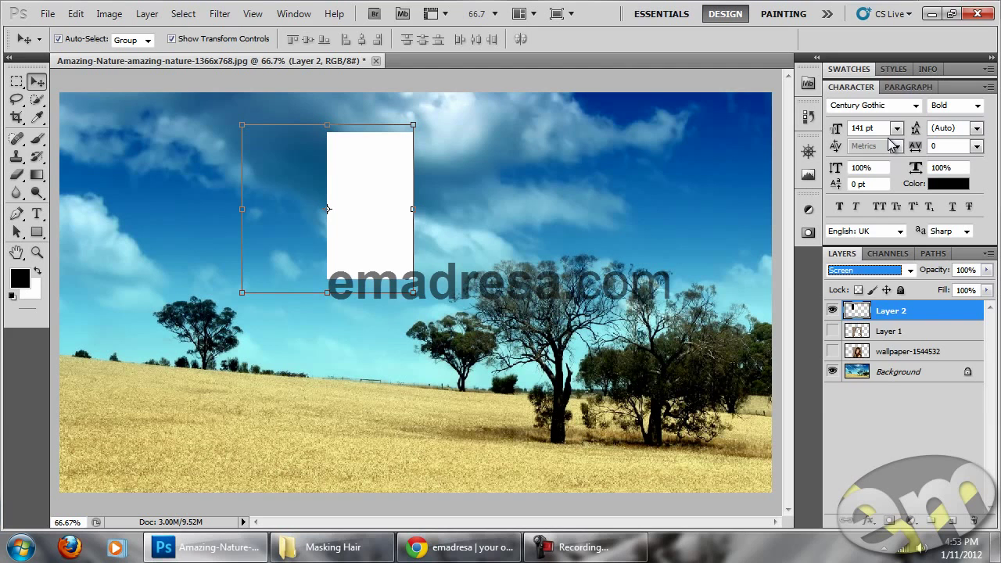
left_click(910, 270)
left_click(870, 7)
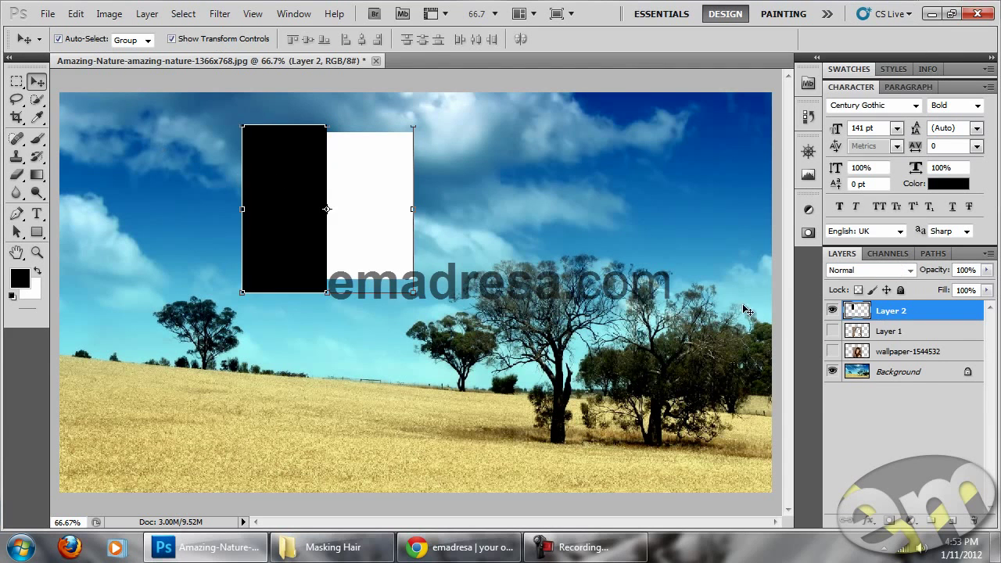
Step: Delete Layer 2 and briefly show, then re-hide, the wallpaper-1544532 photo
left_click_drag(900, 313, 978, 518)
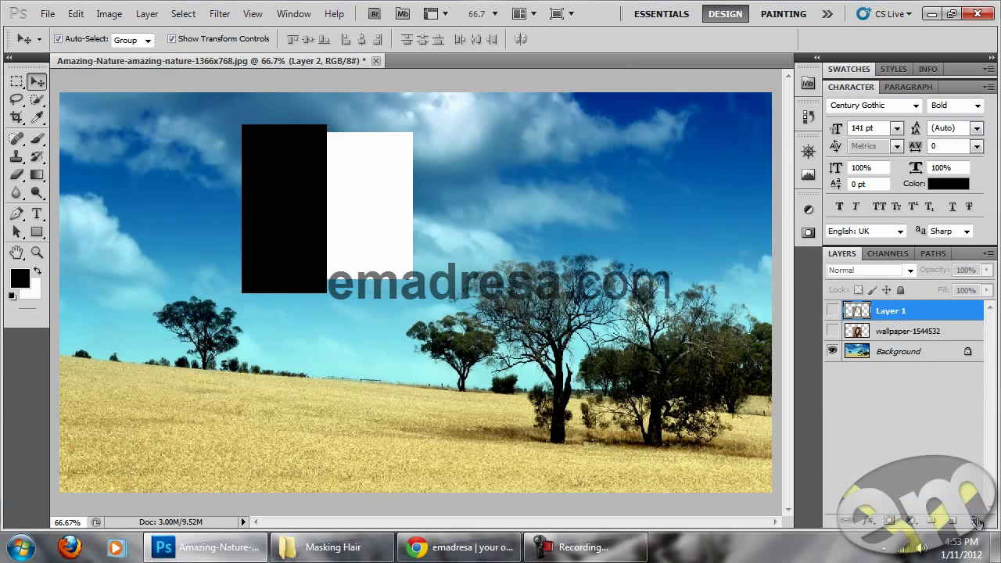
left_click(921, 333)
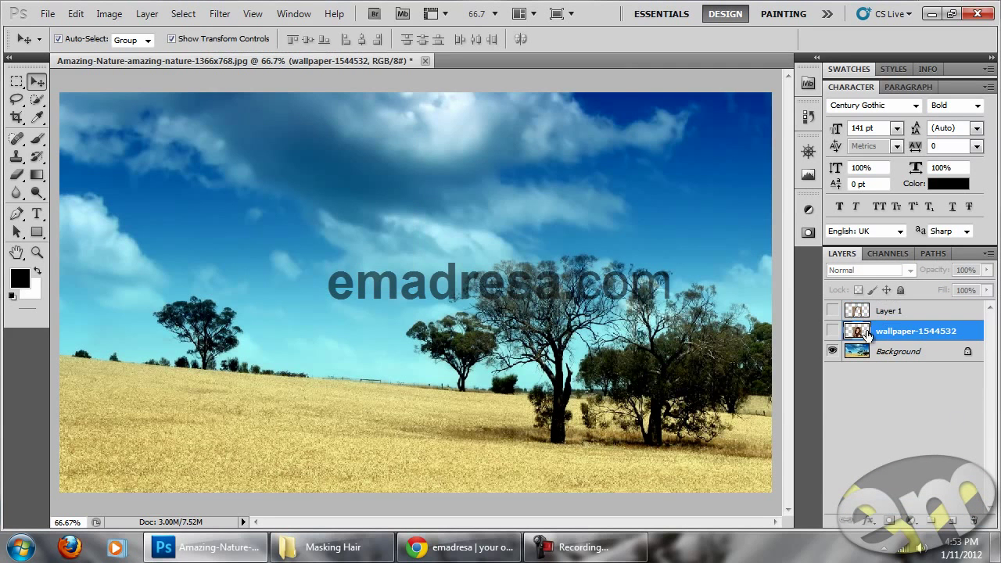
left_click(832, 330)
left_click(832, 331)
Step: Make Layer 1 visible and set its blend mode to Multiply over the landscape
left_click(891, 311)
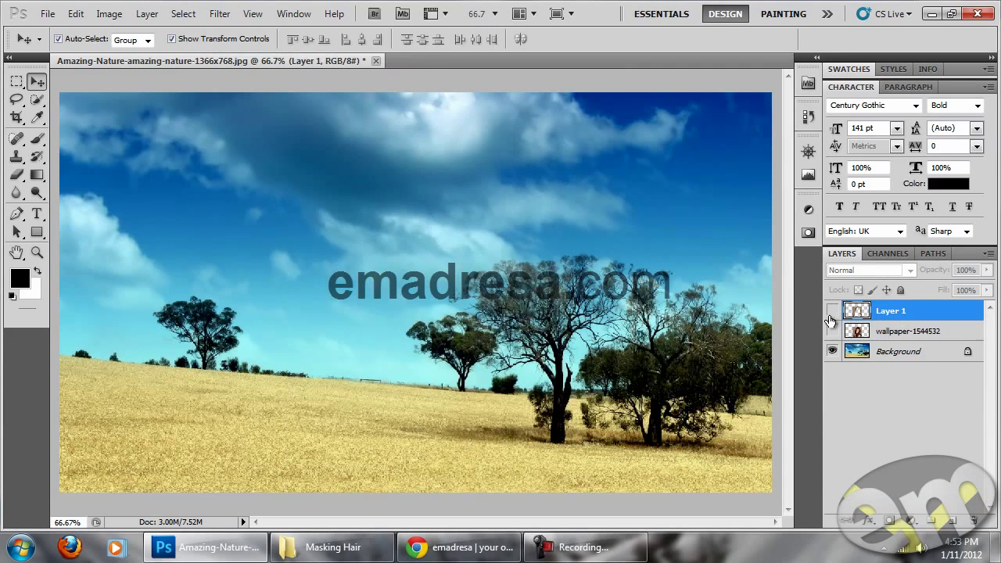
left_click(832, 311)
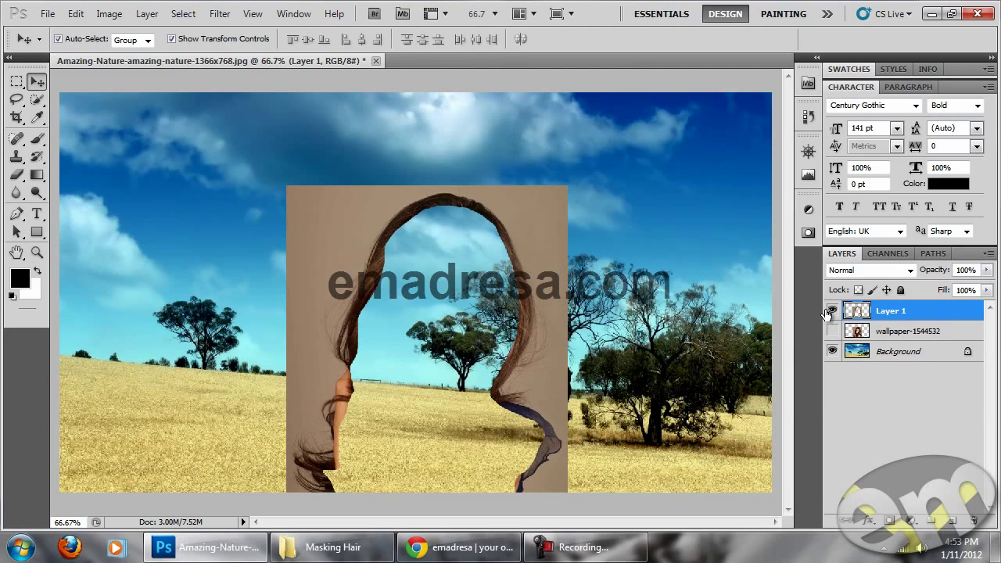
left_click(864, 271)
left_click(850, 61)
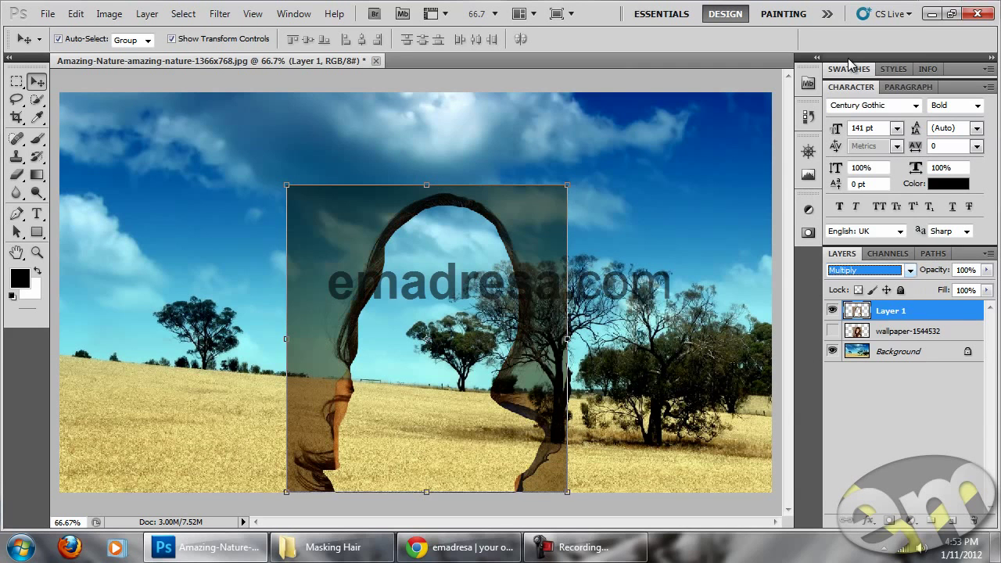
left_click(640, 155)
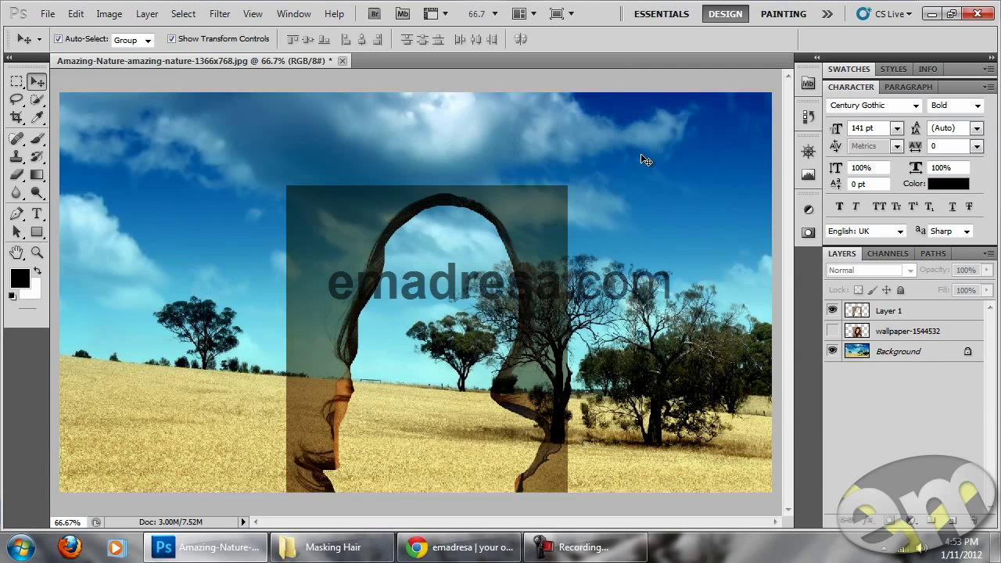
Step: Open the Image > Levels adjustment for the hair layer, Layer 1
left_click(108, 13)
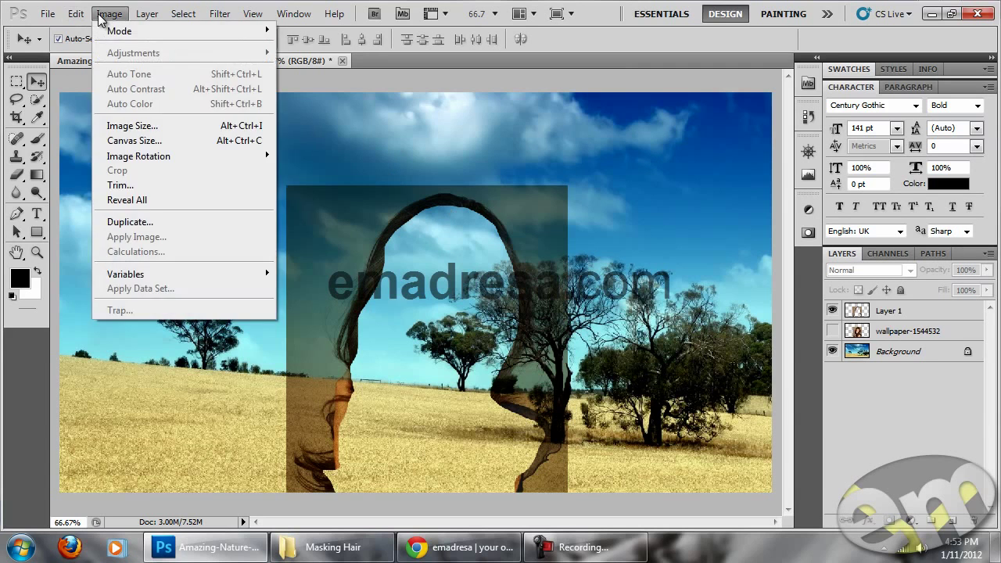
left_click(939, 311)
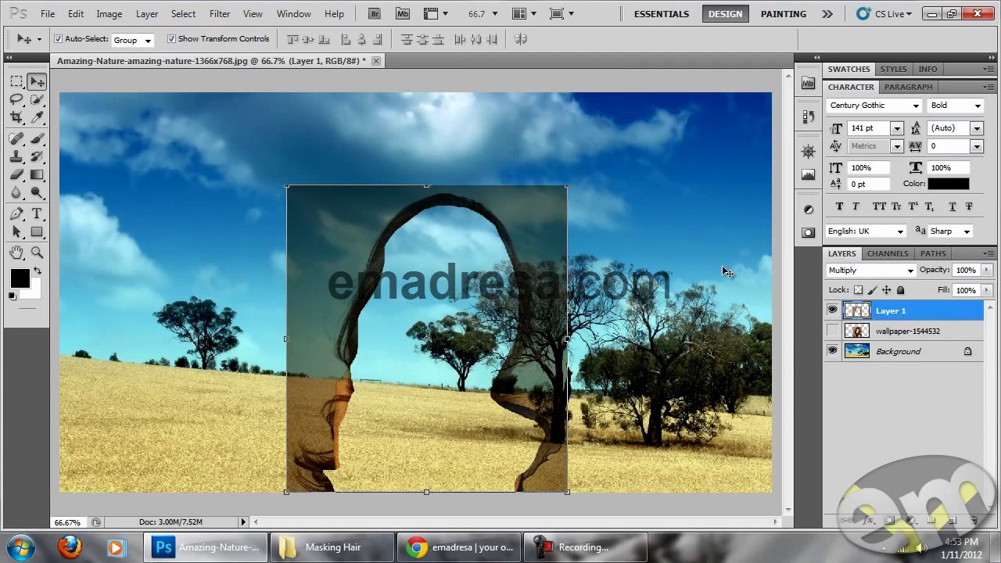
left_click(109, 14)
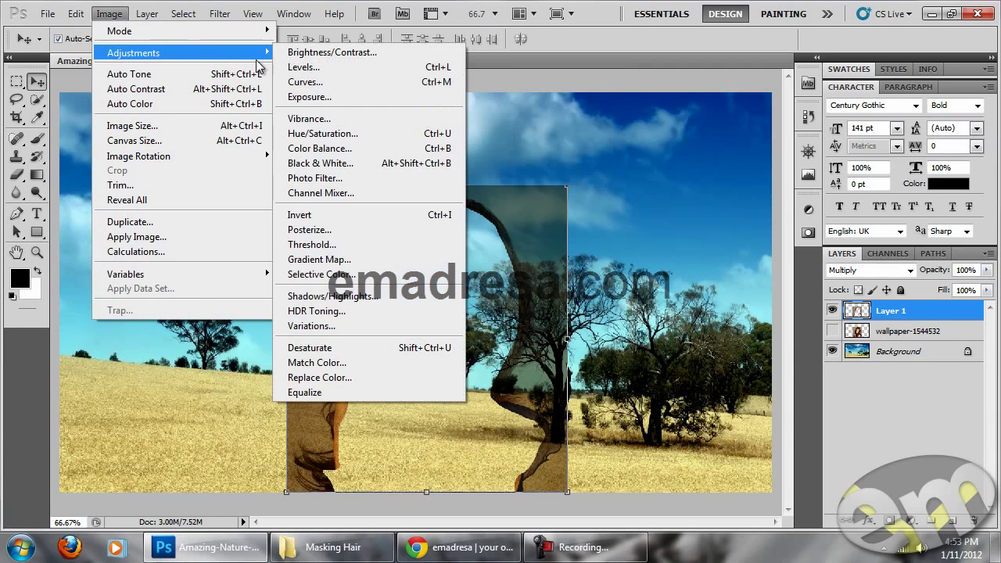
left_click(332, 68)
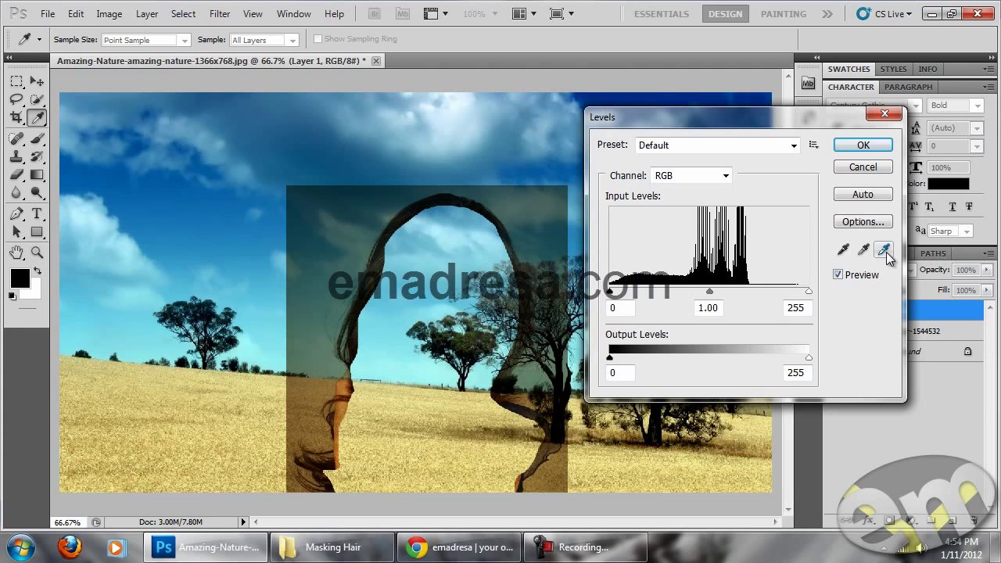
Step: Set the Levels white point by sampling the hair backdrop with the white eyedropper, and apply
left_click(843, 250)
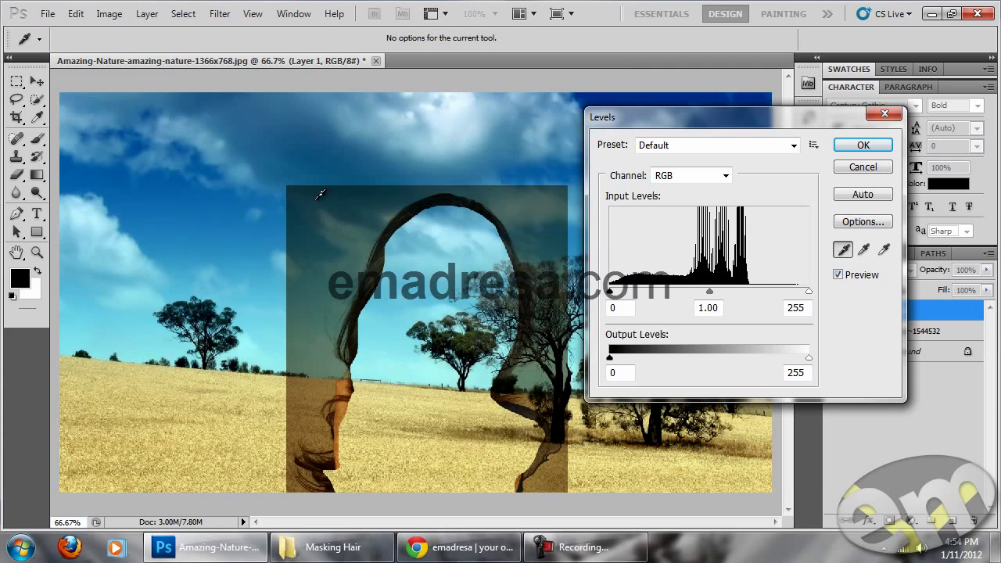
left_click(321, 197)
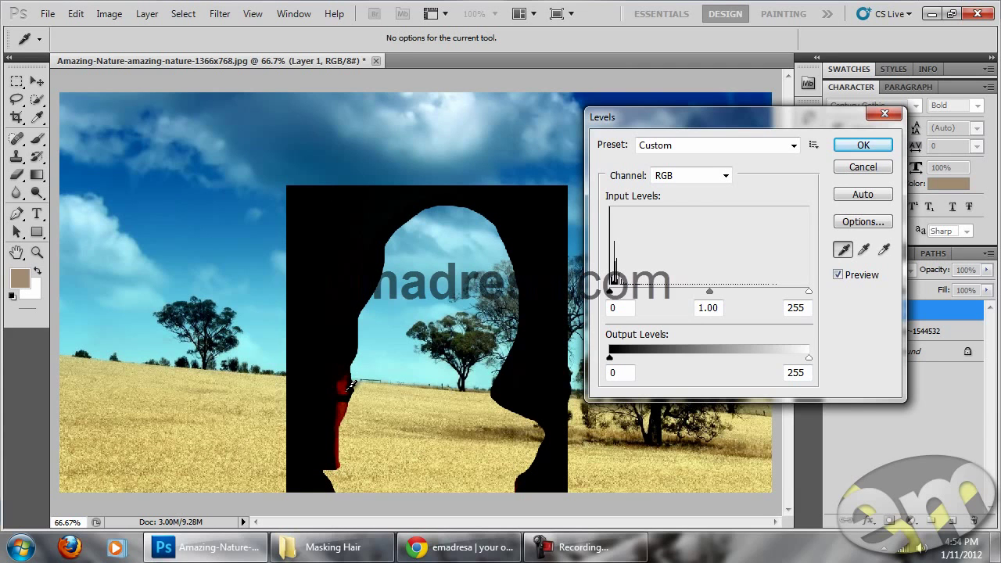
left_click(344, 381)
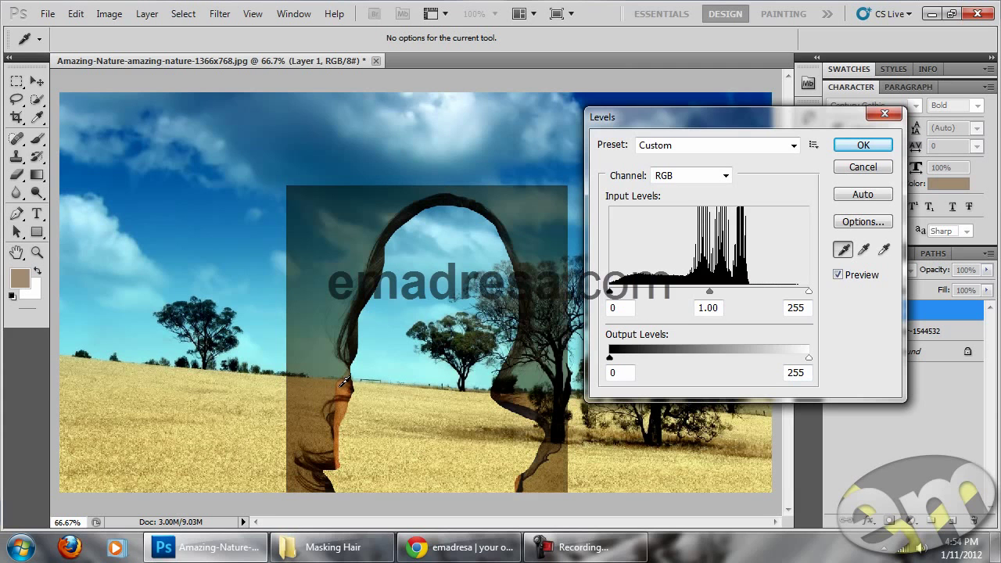
left_click(864, 249)
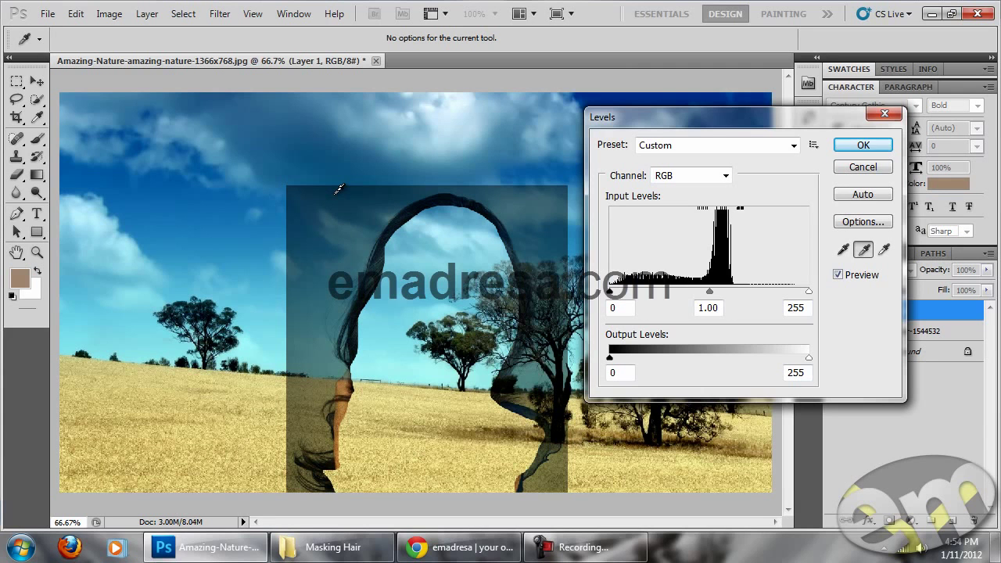
left_click(884, 249)
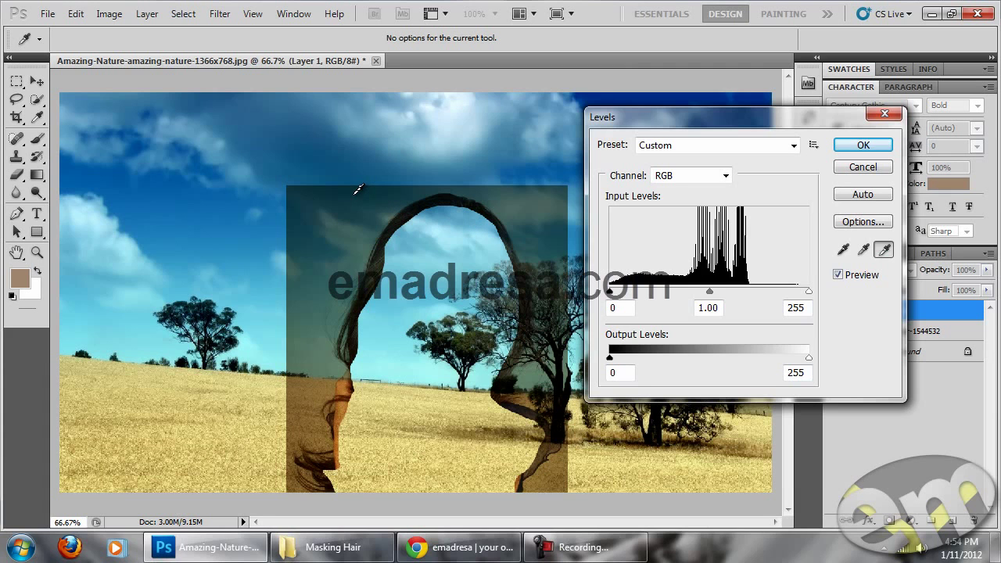
left_click_drag(681, 124, 598, 124)
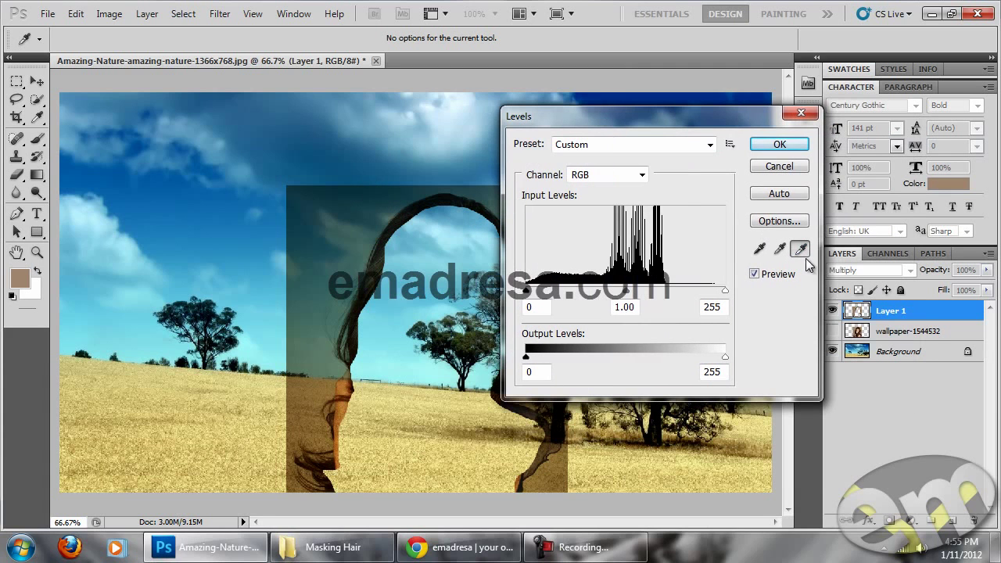
left_click(375, 188)
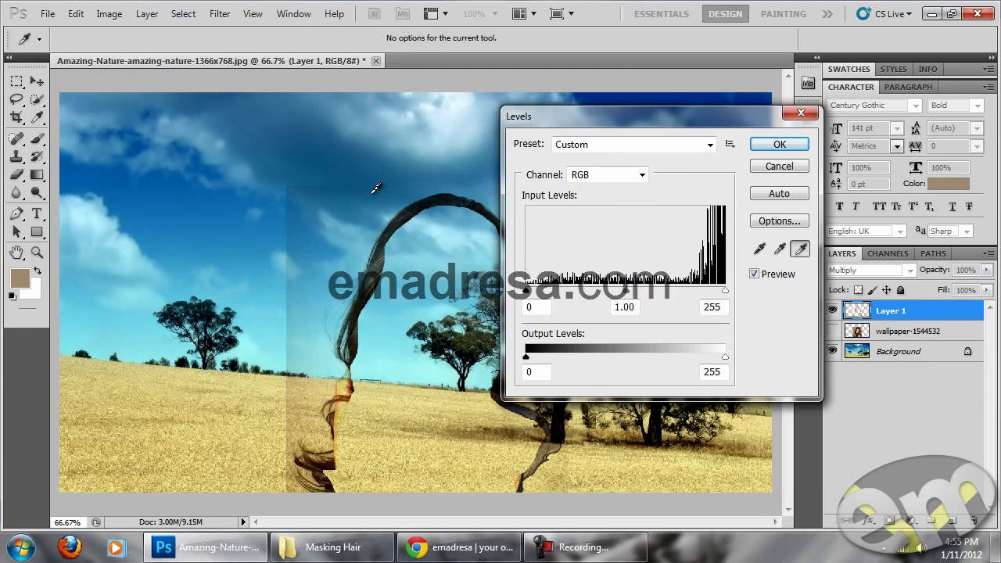
left_click(780, 144)
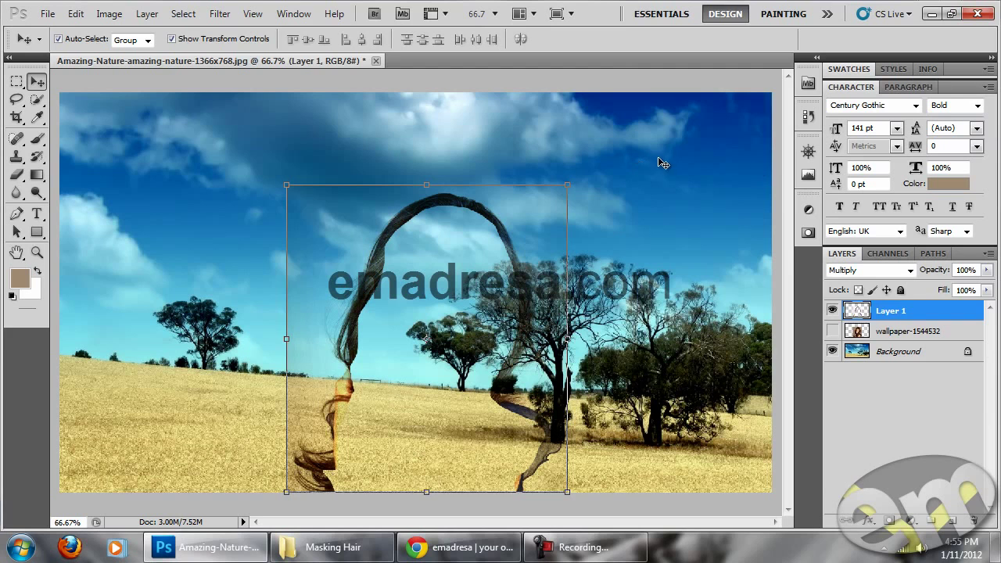
Step: Add a layer mask to Layer 1 and paint out its left seam with an 81 px brush
left_click(545, 207)
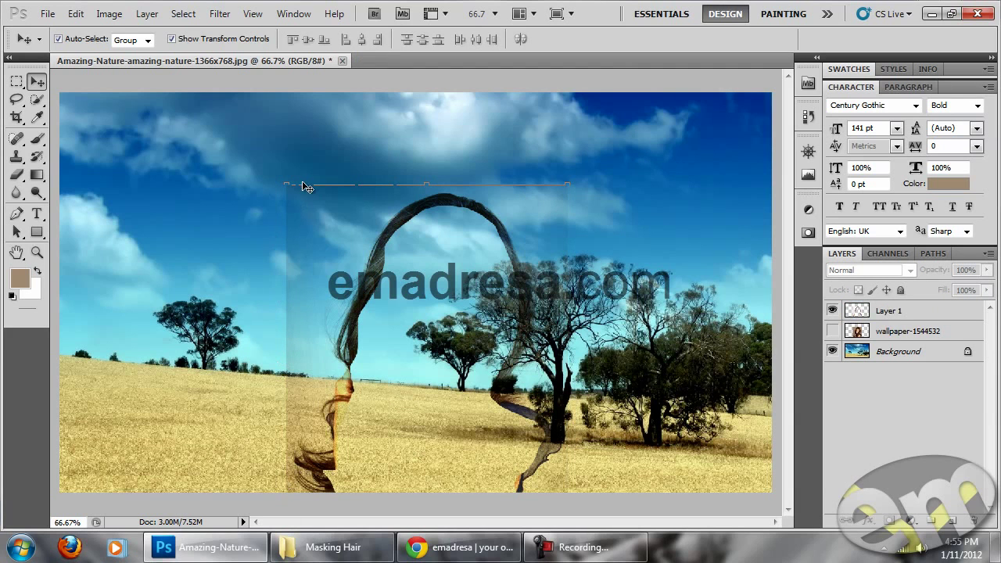
left_click(929, 317)
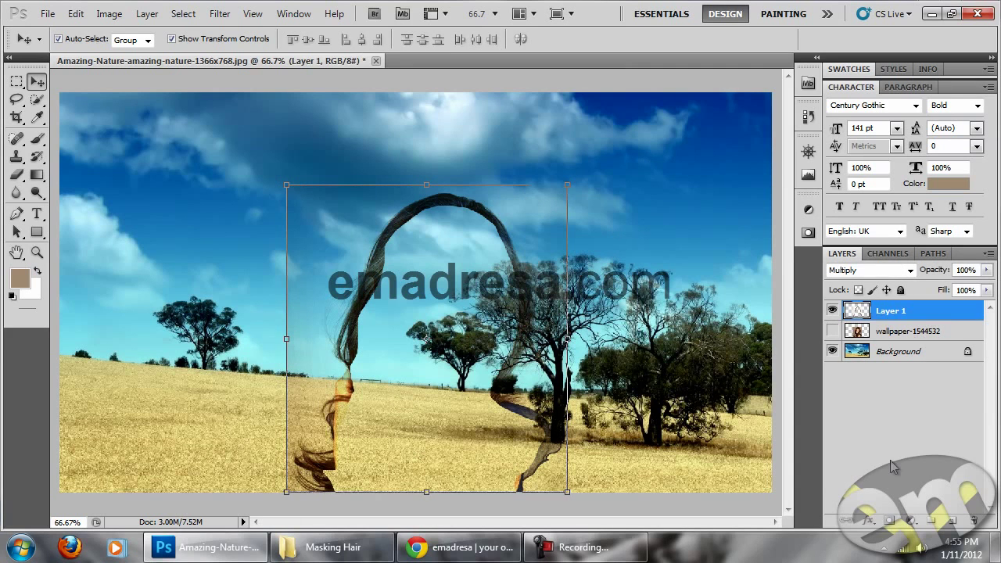
left_click(889, 520)
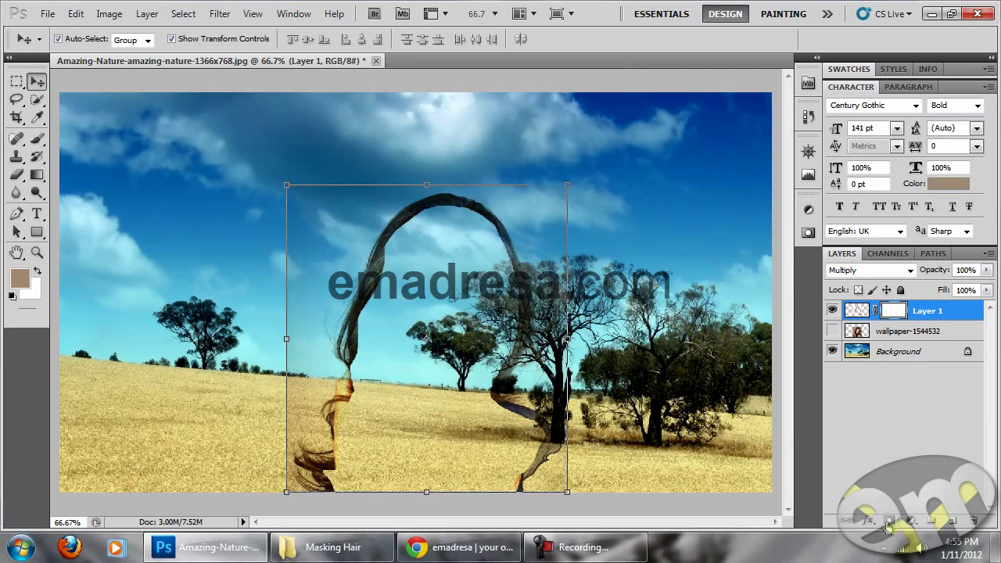
left_click(39, 140)
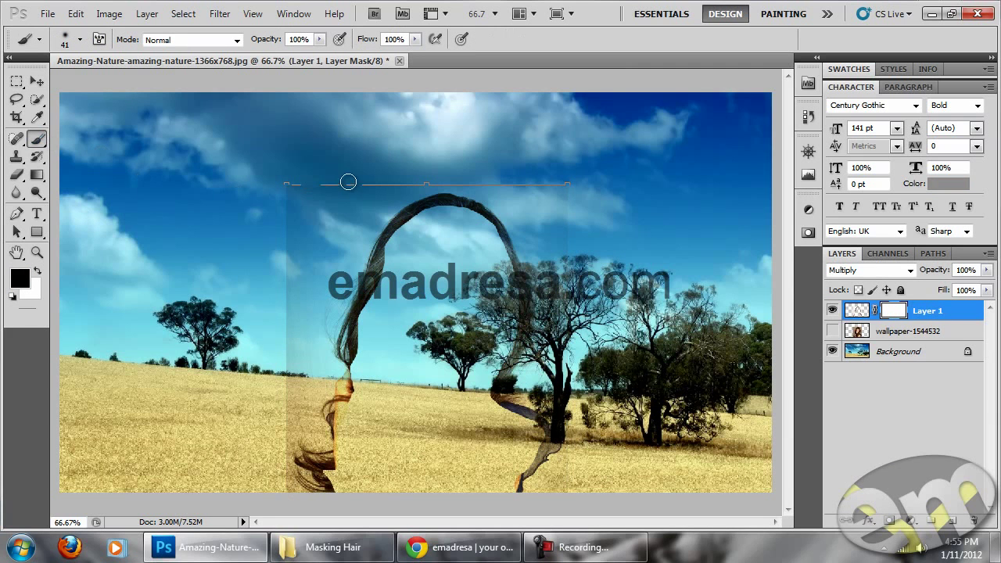
right_click(312, 179)
type("81")
key("Return")
mouse_move(303, 215)
left_mouse_down()
mouse_move(290, 224)
mouse_move(302, 291)
mouse_move(262, 425)
mouse_move(279, 394)
mouse_move(271, 469)
mouse_move(281, 384)
mouse_move(302, 375)
mouse_move(297, 339)
mouse_move(286, 386)
left_mouse_up()
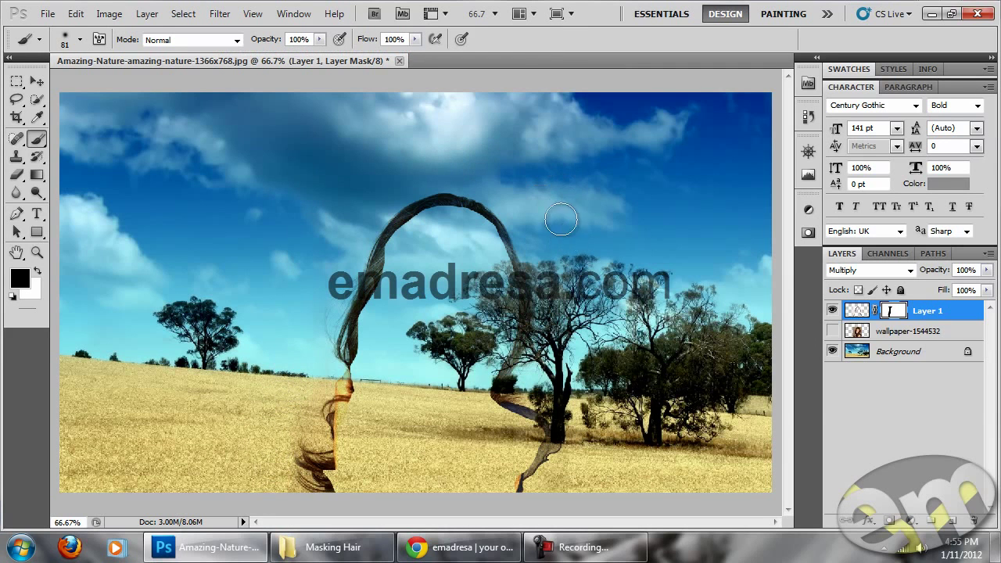
Step: Shift the hair layer left and undo a stray stroke painted on the image itself
left_click(37, 82)
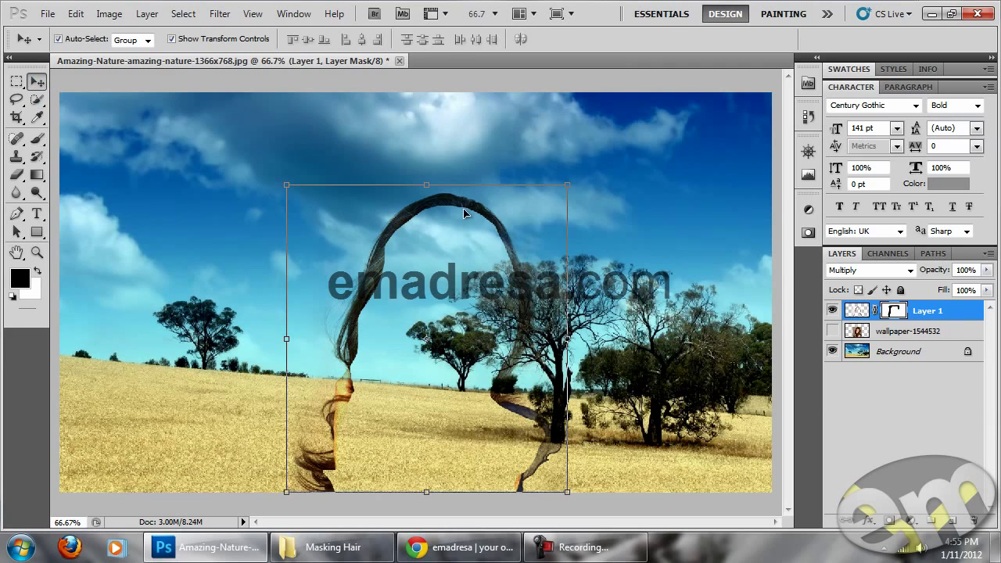
left_click_drag(453, 206, 227, 201)
left_click(37, 138)
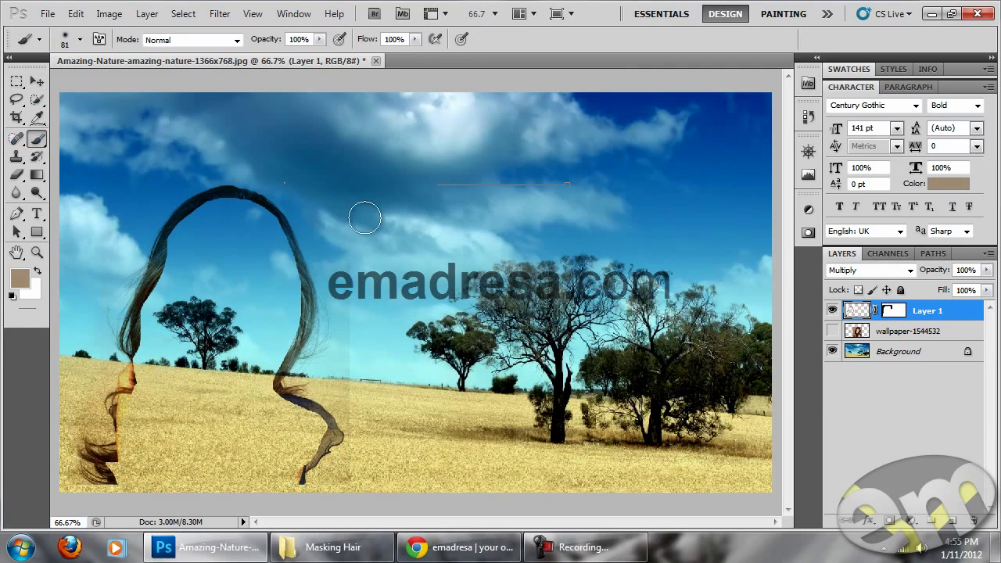
left_click_drag(364, 218, 356, 313)
key("ctrl+z")
Step: Paint black on Layer 1's mask over leftover edges, then move the hair layer back right
left_click(893, 310)
key("d")
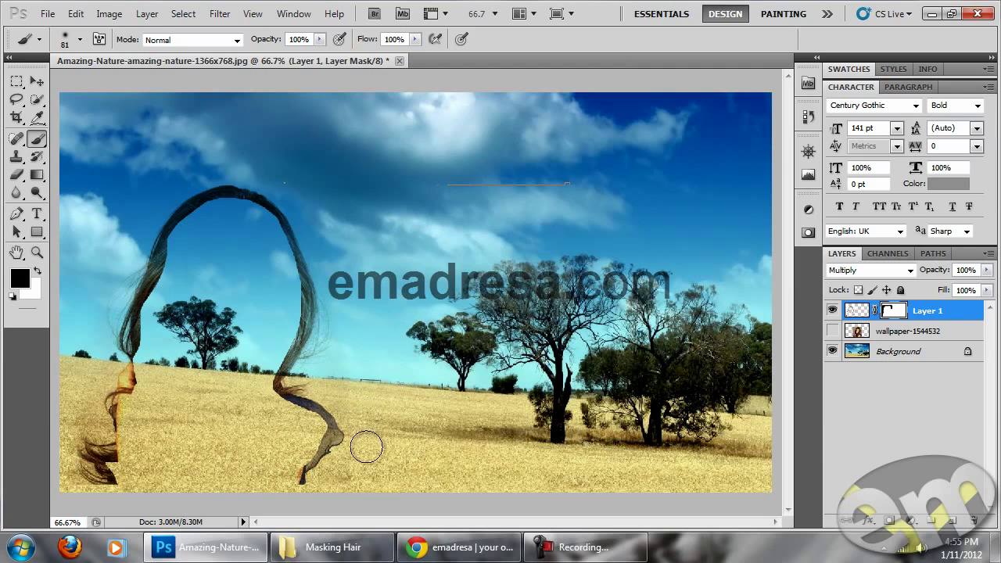
left_click_drag(351, 476, 364, 474)
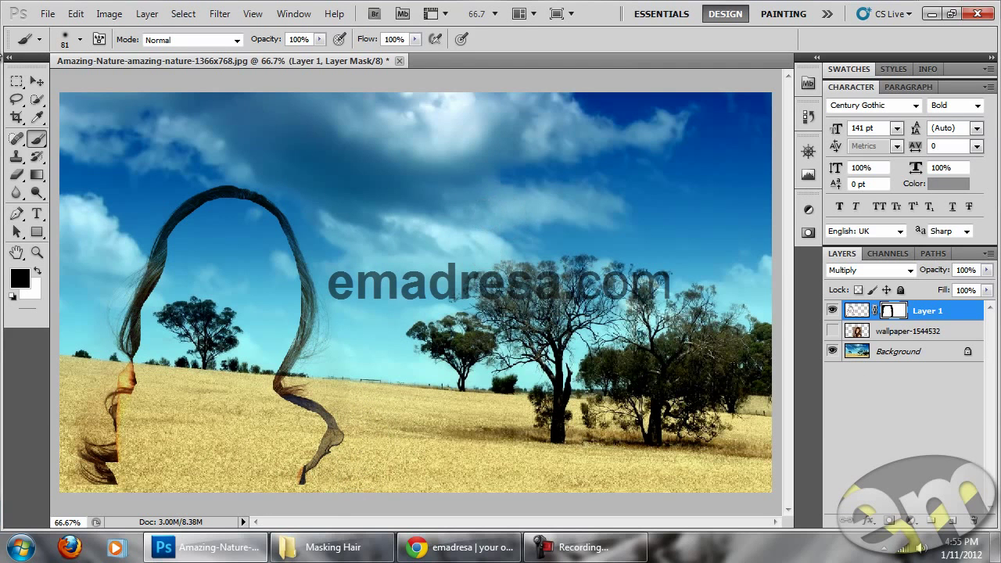
key("v")
mouse_move(244, 197)
left_mouse_down()
mouse_move(363, 200)
mouse_move(305, 203)
left_mouse_up()
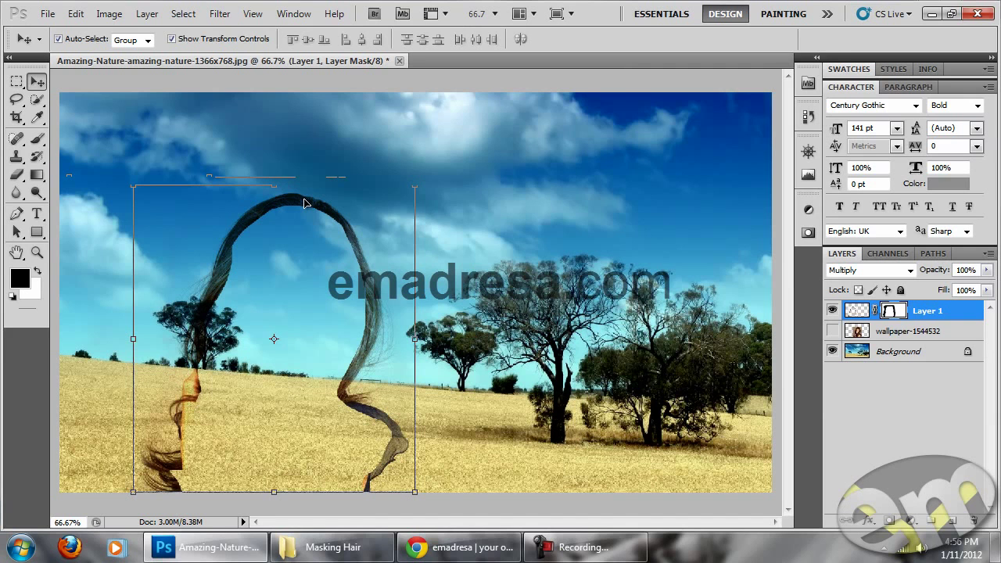
Step: Centre Layer 1 on the Background, show wallpaper-1544532, and place Layer 1 below it
left_click(931, 356, "ctrl")
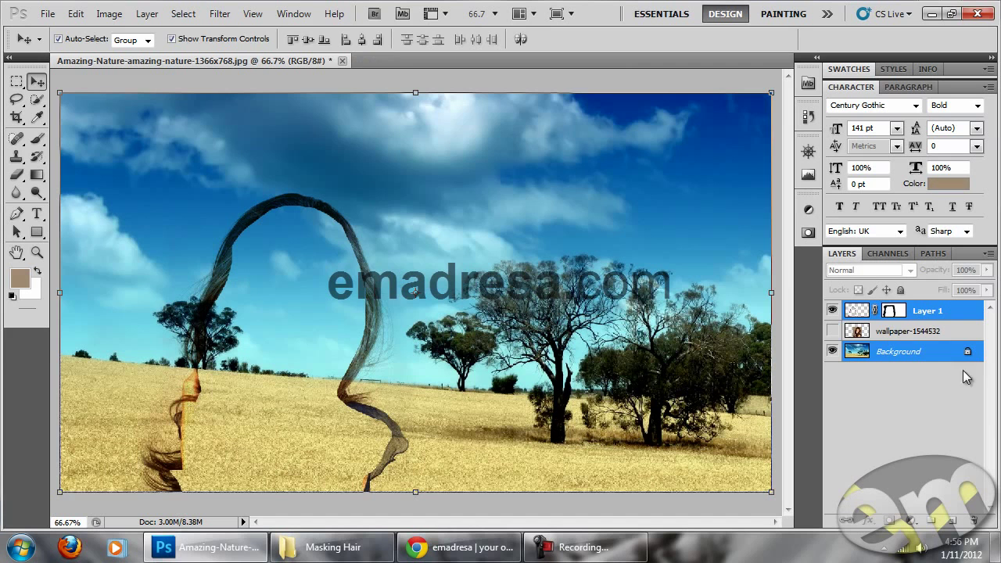
left_click(362, 39)
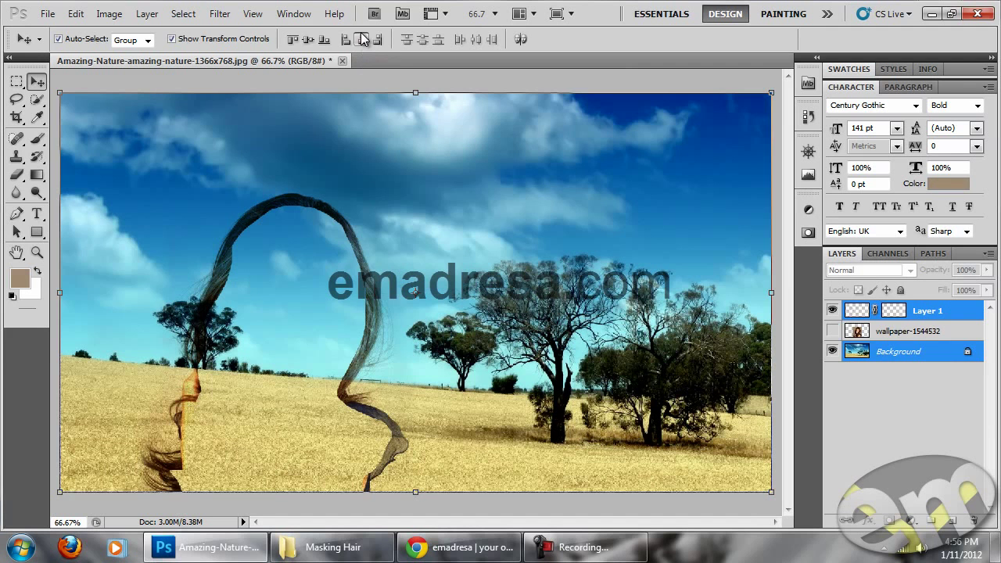
left_click(923, 333)
left_click(833, 331)
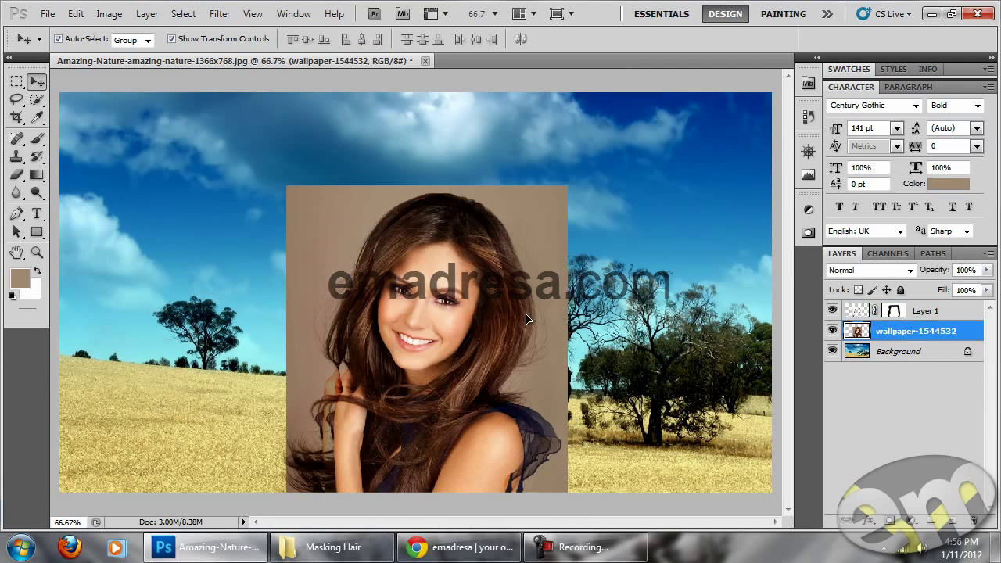
left_click_drag(498, 238, 618, 261)
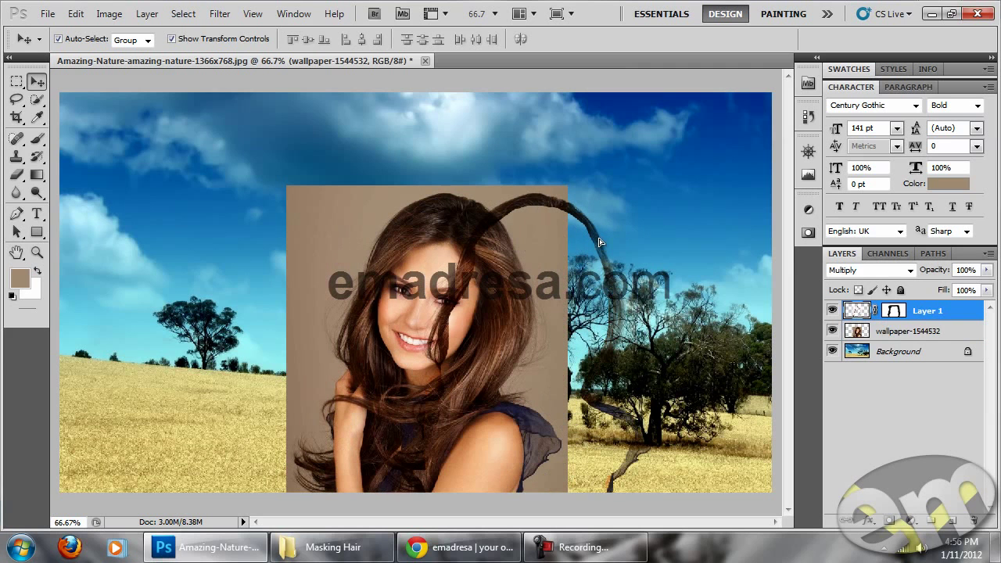
left_click_drag(960, 312, 960, 346)
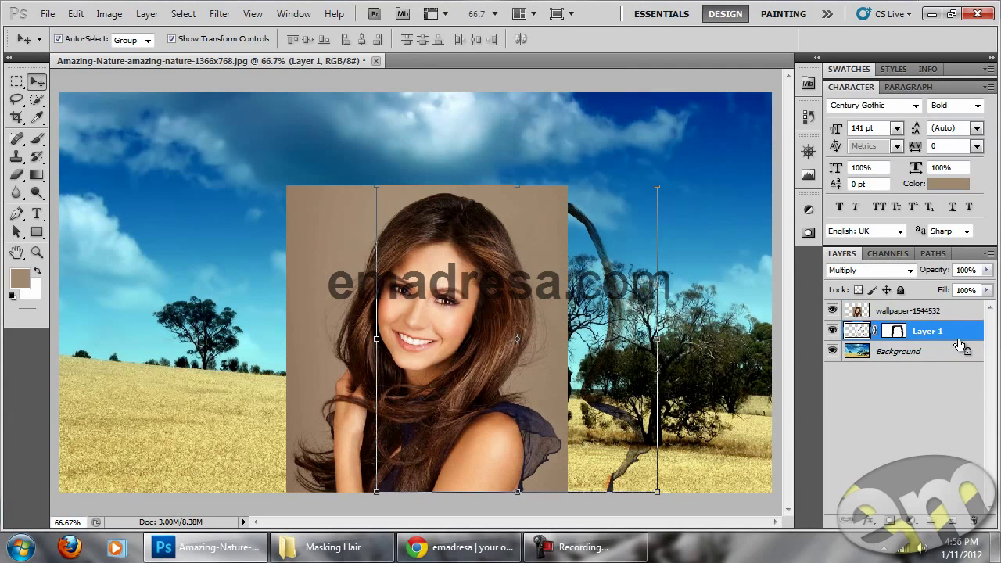
left_click(950, 351, "ctrl")
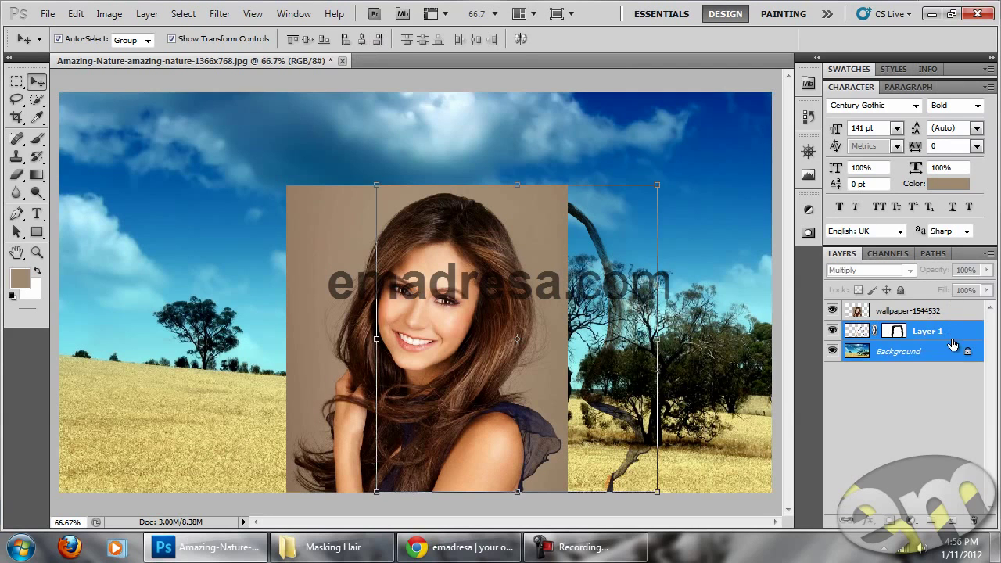
Step: Centre the hair layer horizontally and toggle the portrait's visibility to compare placement
left_click(363, 39)
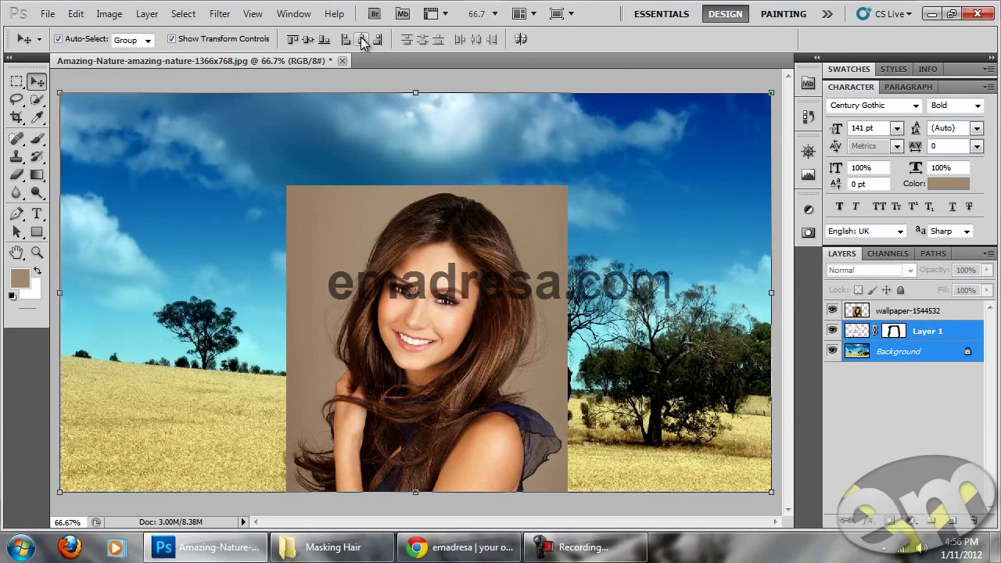
left_click(935, 314)
left_click(831, 311)
left_click(831, 312)
left_click(831, 311)
left_click(831, 311)
left_click(831, 311)
left_click(831, 311)
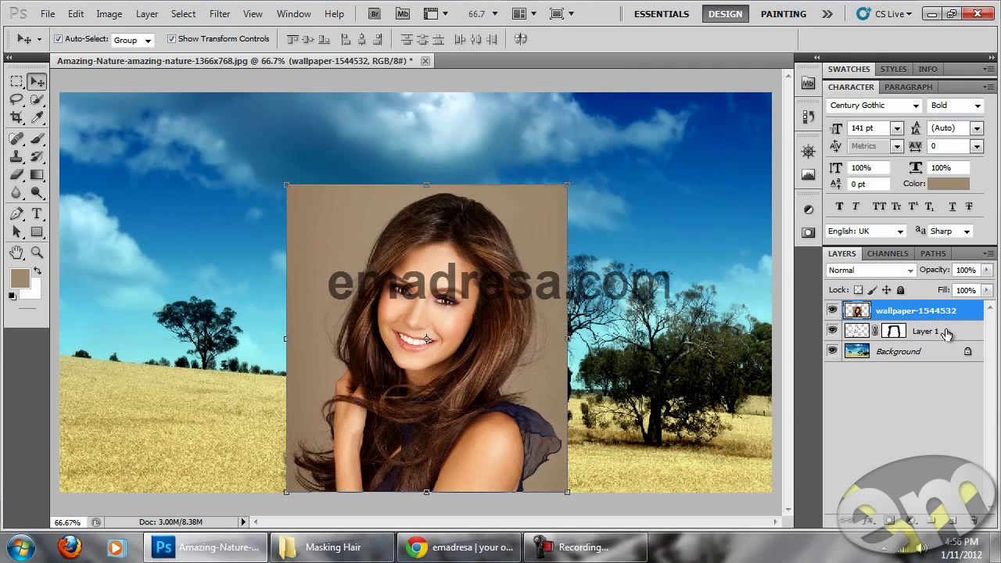
Step: Align wallpaper-1544532 and Layer 1 on their horizontal centres
left_click(948, 335)
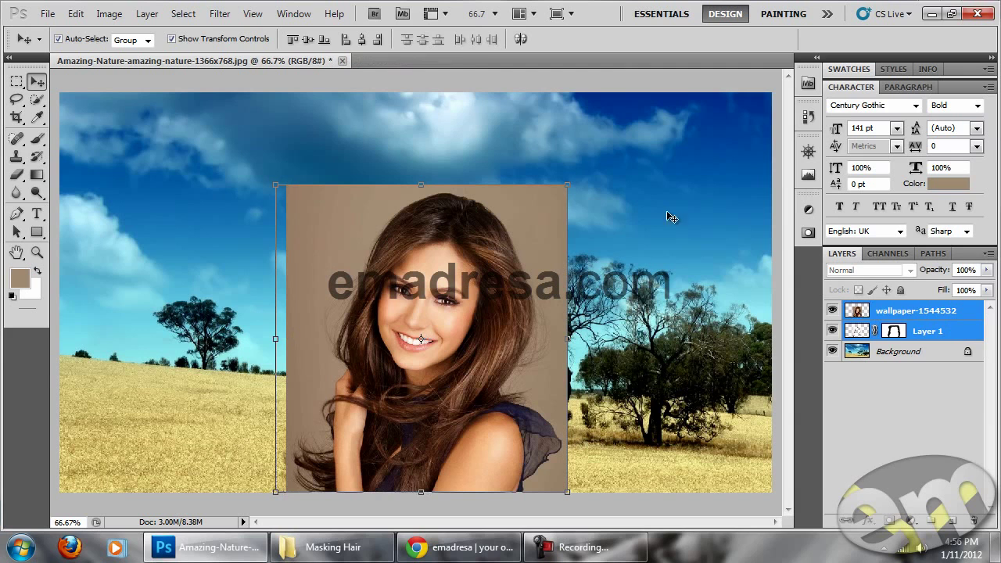
left_click(908, 313)
left_click(941, 338, "shift")
left_click(362, 41)
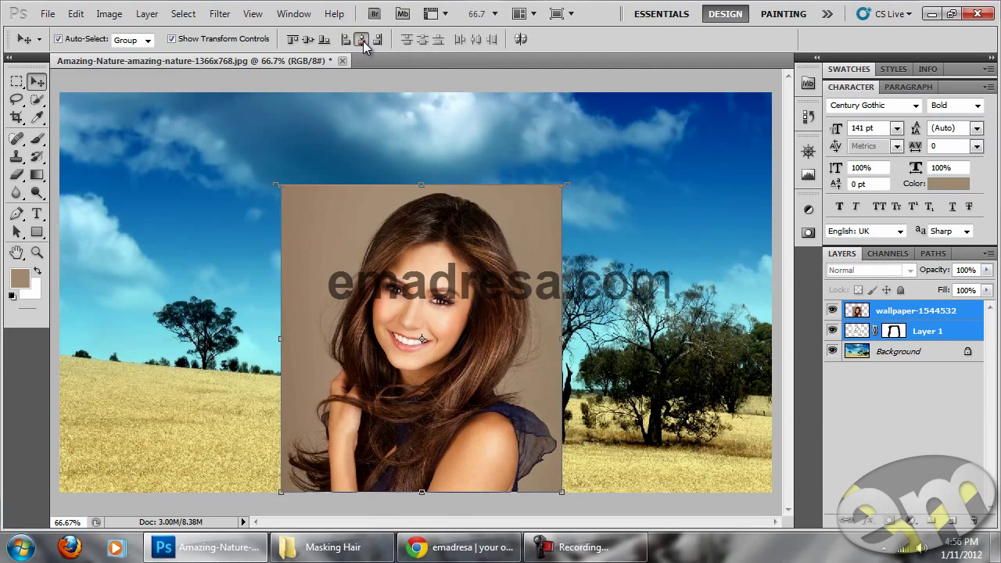
Step: Select only the portrait layer and view the image at Actual Pixels
left_click(937, 313)
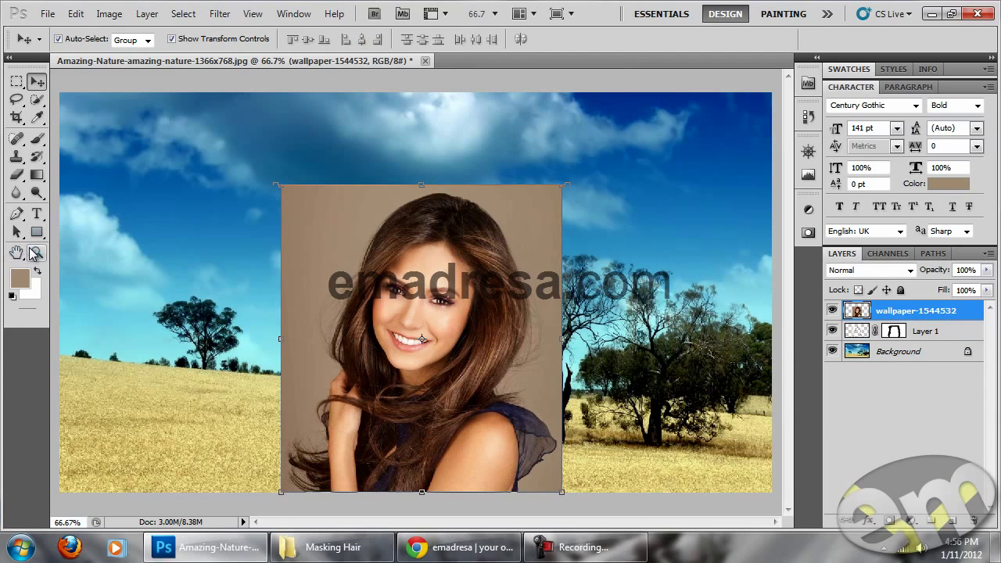
left_click(37, 252)
left_click(367, 38)
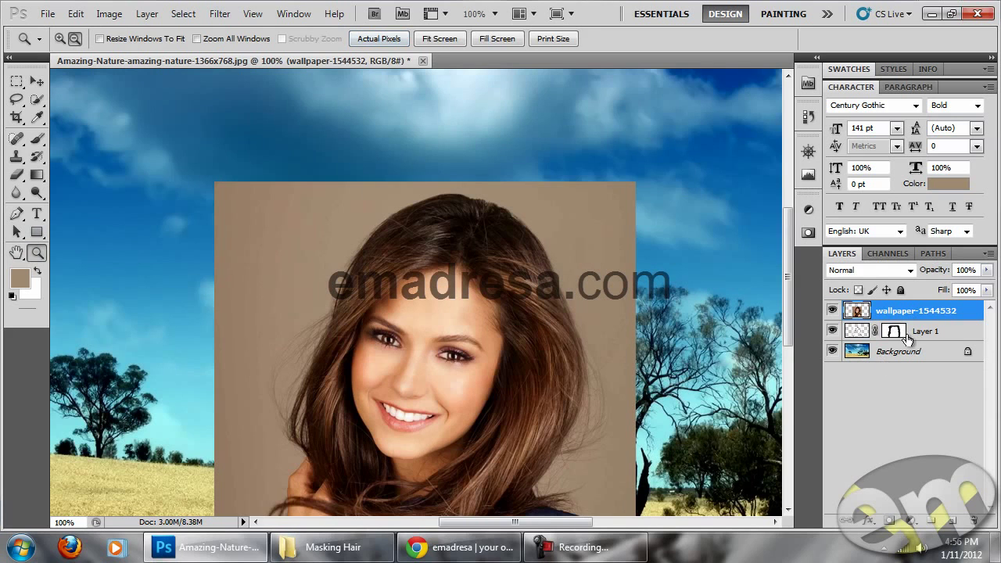
Step: Add a layer mask to the portrait and paint away the beige backdrop at the top left
left_click(889, 521)
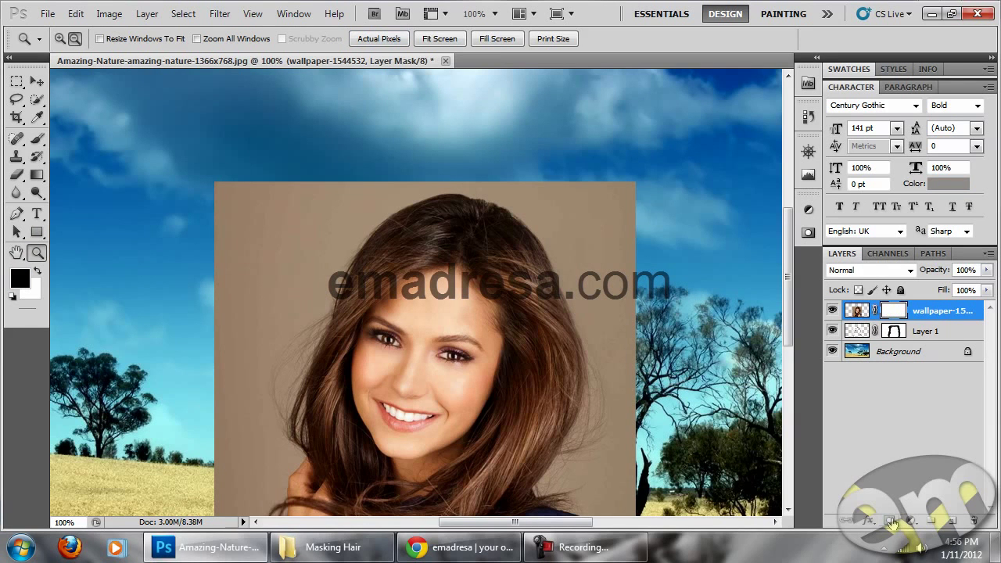
left_click(37, 138)
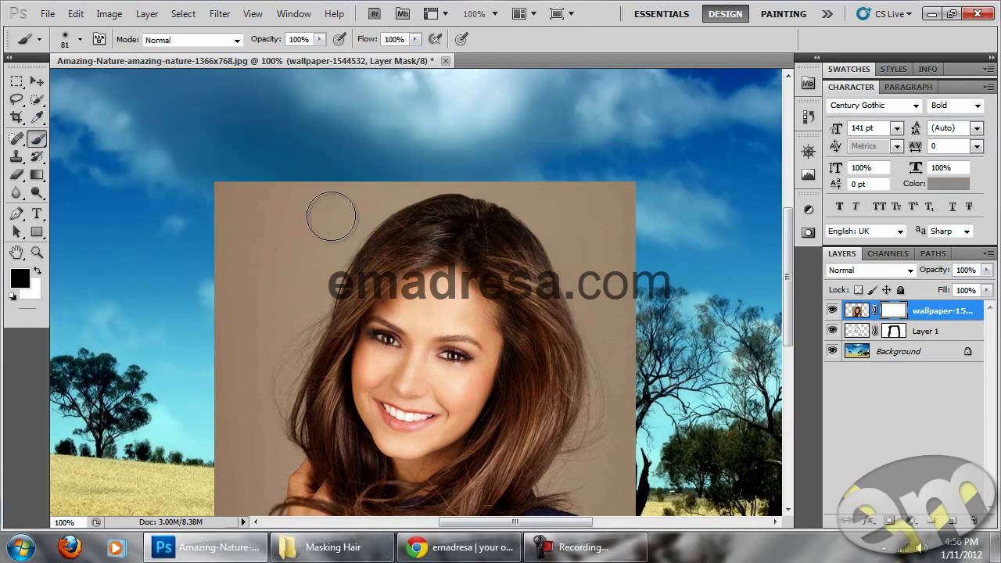
mouse_move(342, 217)
left_mouse_down()
mouse_move(409, 172)
mouse_move(458, 163)
mouse_move(475, 171)
mouse_move(235, 167)
mouse_move(215, 214)
mouse_move(284, 201)
left_mouse_up()
mouse_move(351, 190)
left_mouse_down()
mouse_move(350, 252)
mouse_move(286, 327)
mouse_move(260, 249)
mouse_move(380, 168)
mouse_move(370, 184)
left_mouse_up()
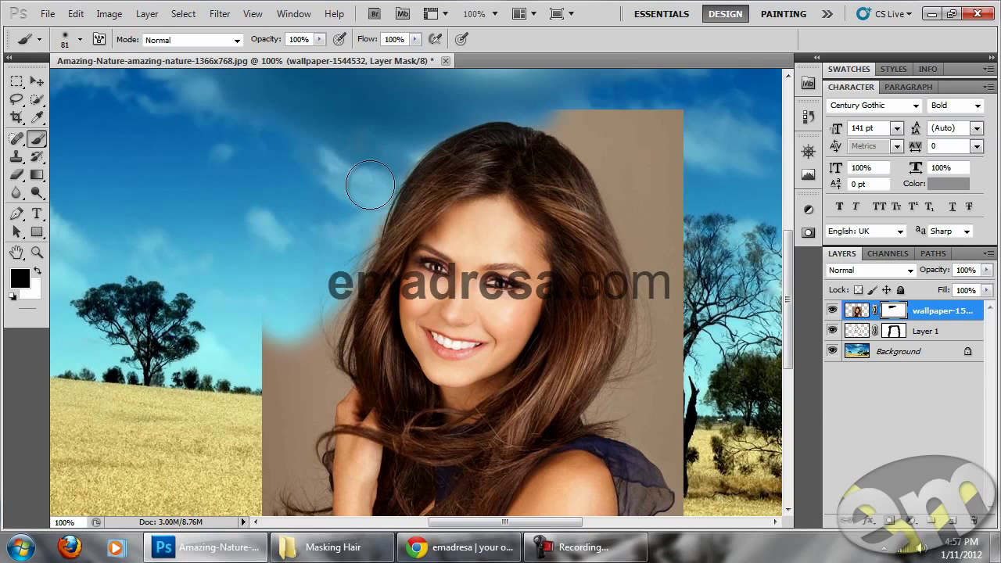
mouse_move(335, 250)
left_mouse_down()
mouse_move(340, 220)
mouse_move(327, 316)
mouse_move(335, 262)
mouse_move(290, 268)
mouse_move(266, 258)
left_mouse_up()
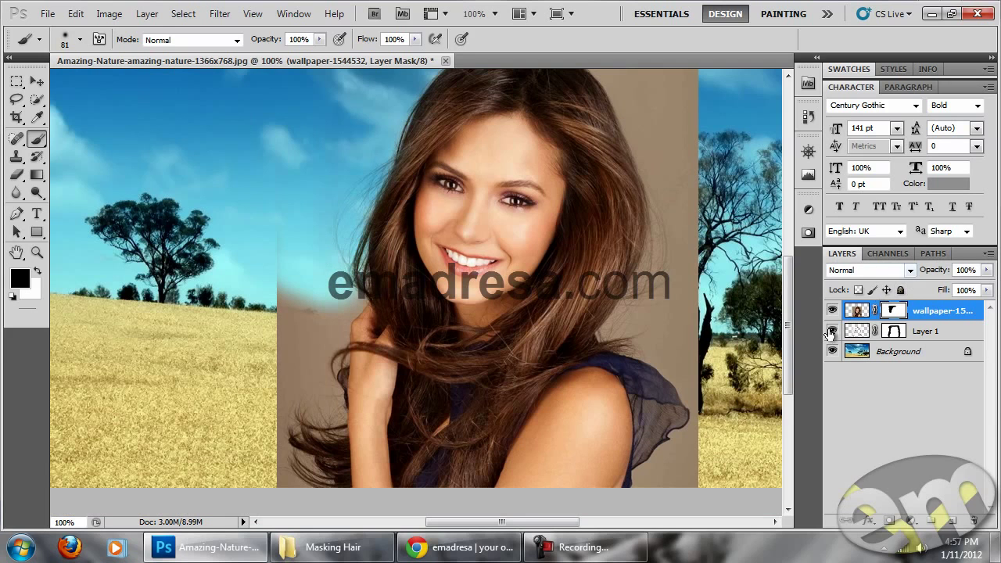
Step: Hide Layer 1 and mask more backdrop to reveal the wheat field left of the woman
left_click(832, 332)
left_click(833, 332)
left_click(833, 332)
left_click(833, 332)
left_click(832, 331)
left_click(833, 331)
left_click(832, 331)
left_click_drag(286, 312, 304, 313)
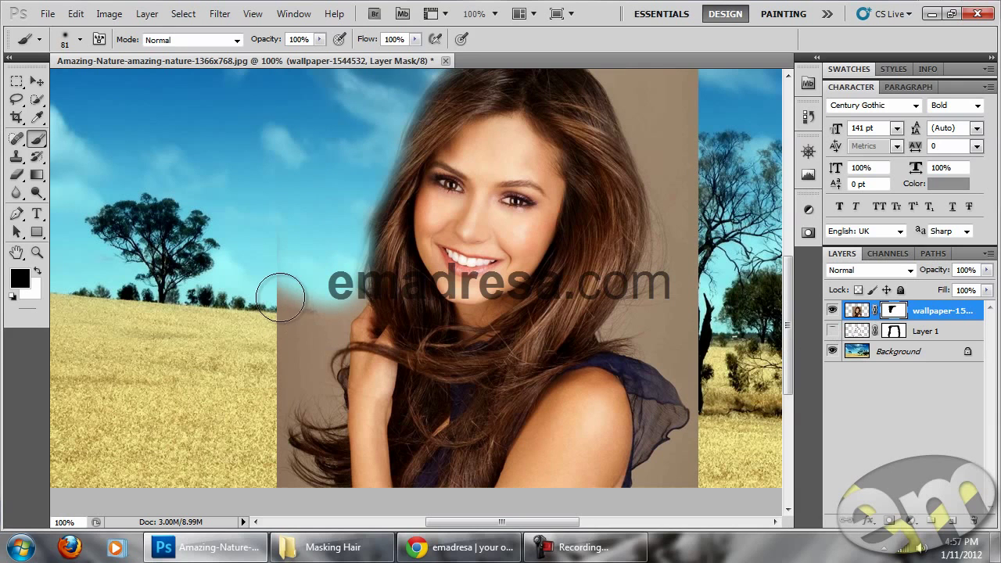
mouse_move(282, 368)
left_mouse_down()
mouse_move(290, 469)
mouse_move(317, 301)
left_mouse_up()
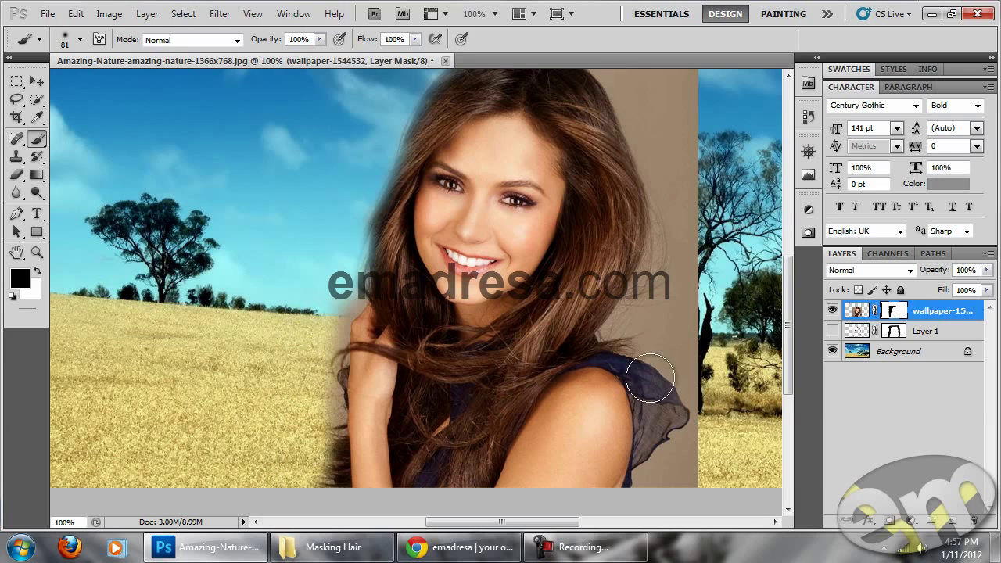
Step: Show Layer 1 again to compare, then reduce the brush size to 52 px
left_click(832, 330)
left_click(832, 331)
left_click(832, 331)
left_click(832, 331)
left_click(832, 330)
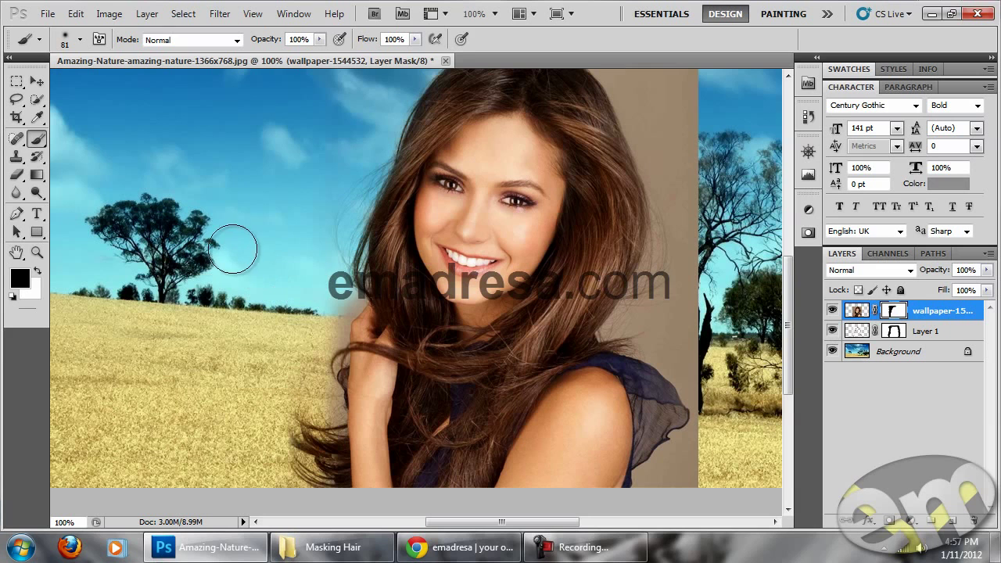
right_click(373, 316)
left_click(374, 316)
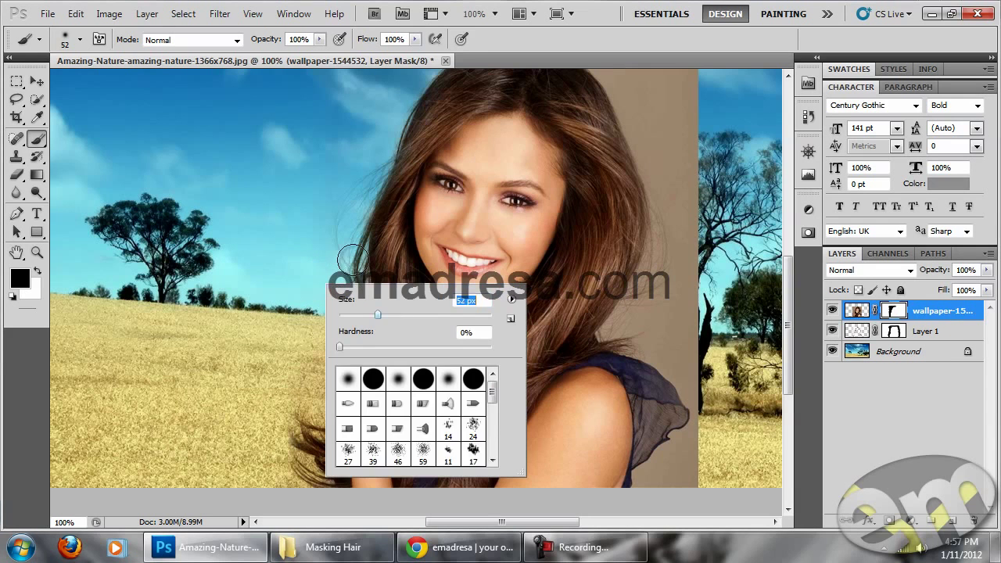
Step: With a 52 px brush, mask the beige backdrop along the hair edge and beside the dress
left_click(216, 63)
left_click_drag(345, 297, 332, 345)
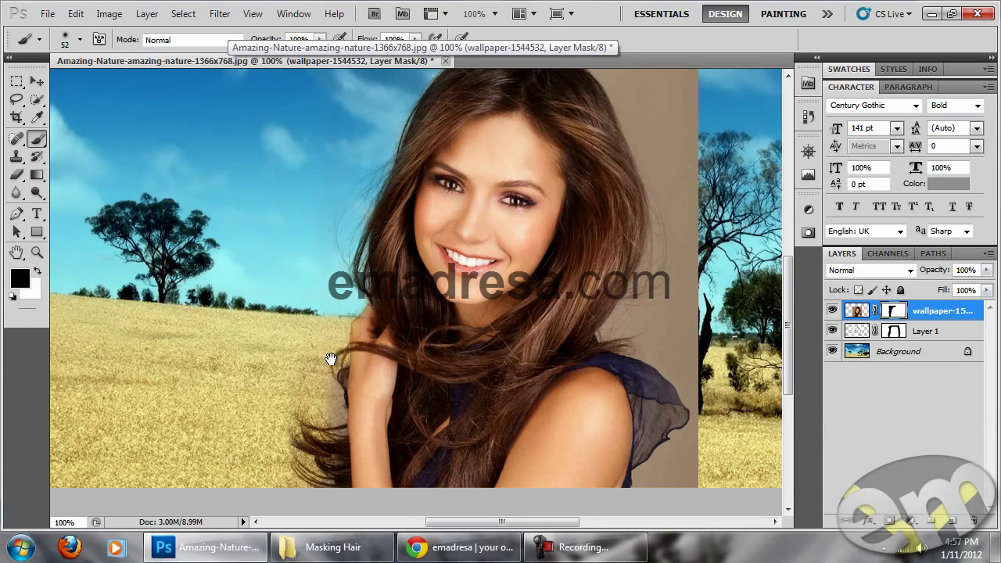
scroll(334, 359, "down", 2)
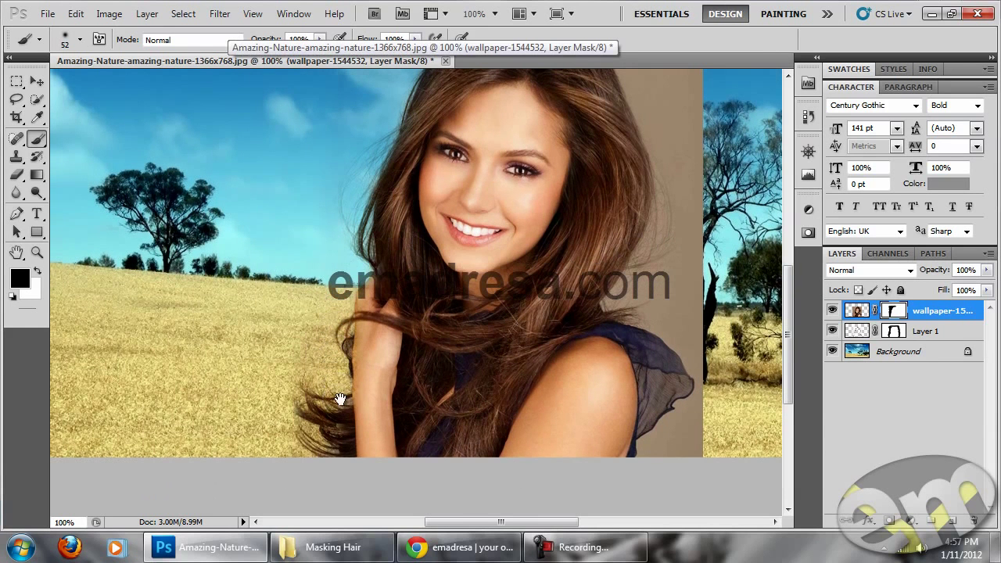
scroll(344, 411, "up", 3)
scroll(347, 417, "right", 5)
mouse_move(536, 509)
left_mouse_down()
mouse_move(540, 488)
mouse_move(591, 466)
mouse_move(547, 362)
mouse_move(501, 352)
mouse_move(548, 369)
mouse_move(530, 421)
mouse_move(550, 397)
mouse_move(496, 356)
mouse_move(517, 273)
mouse_move(547, 313)
mouse_move(551, 273)
mouse_move(567, 266)
mouse_move(547, 217)
mouse_move(558, 116)
mouse_move(527, 102)
mouse_move(441, 104)
mouse_move(487, 163)
mouse_move(491, 141)
mouse_move(532, 163)
mouse_move(505, 117)
mouse_move(524, 258)
mouse_move(497, 197)
mouse_move(523, 170)
mouse_move(540, 223)
left_mouse_up()
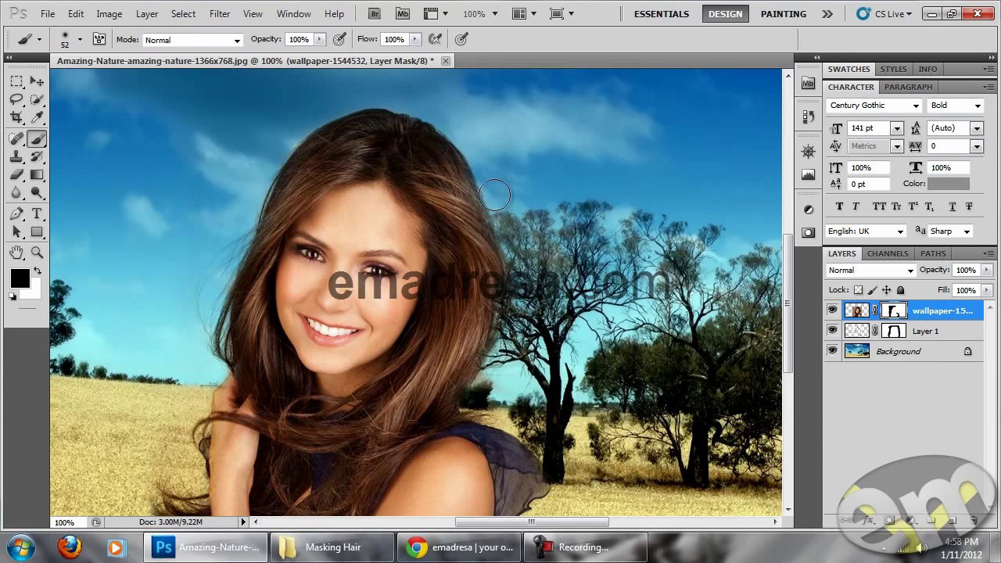
mouse_move(416, 212)
left_mouse_down()
mouse_move(581, 181)
mouse_move(542, 143)
left_mouse_up()
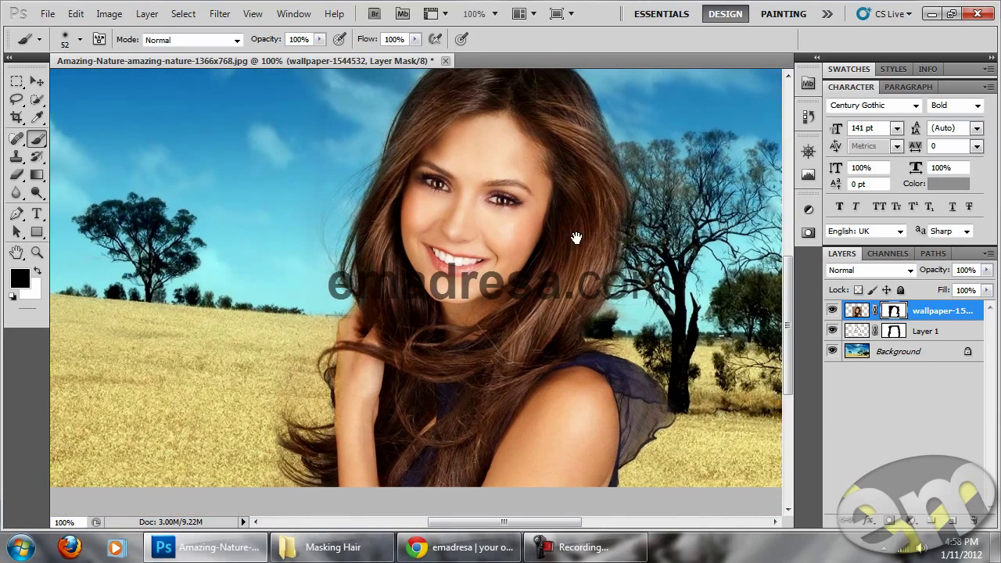
left_click_drag(576, 239, 584, 261)
Step: Toggle visibility of Layer 1 and the woman's photo to inspect the hair cutout
left_click(37, 81)
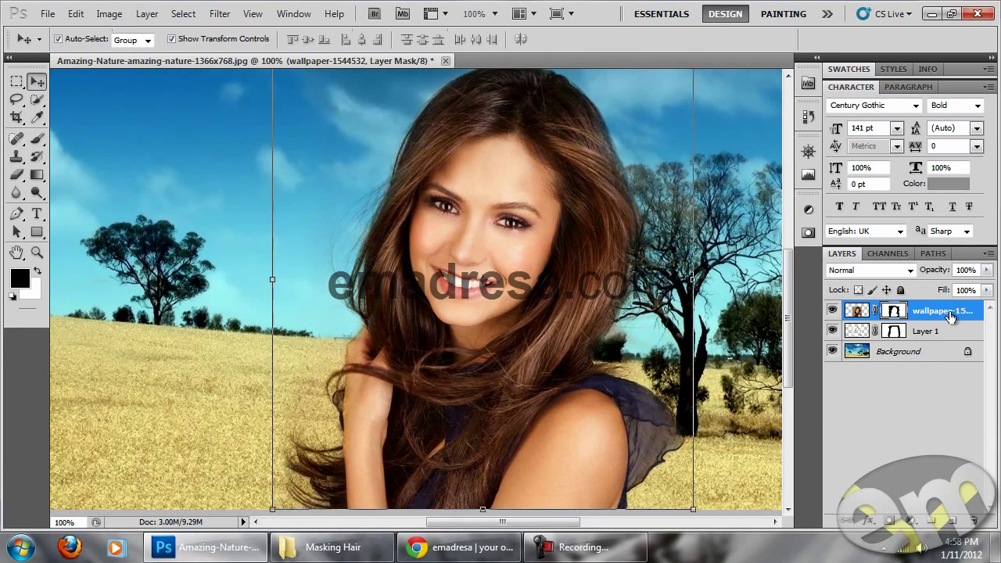
left_click(904, 332)
left_click(832, 330)
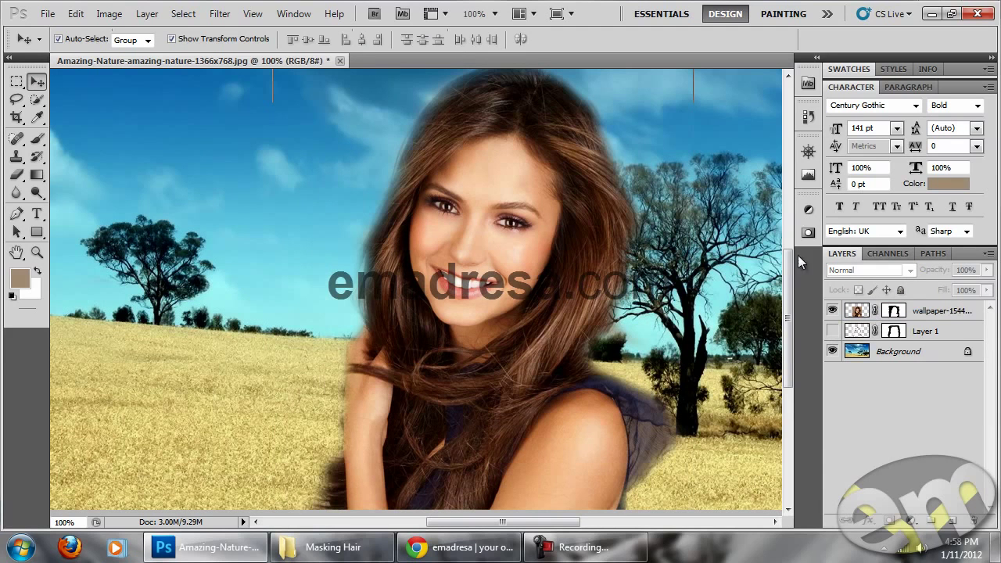
left_click(832, 310)
left_click(832, 331)
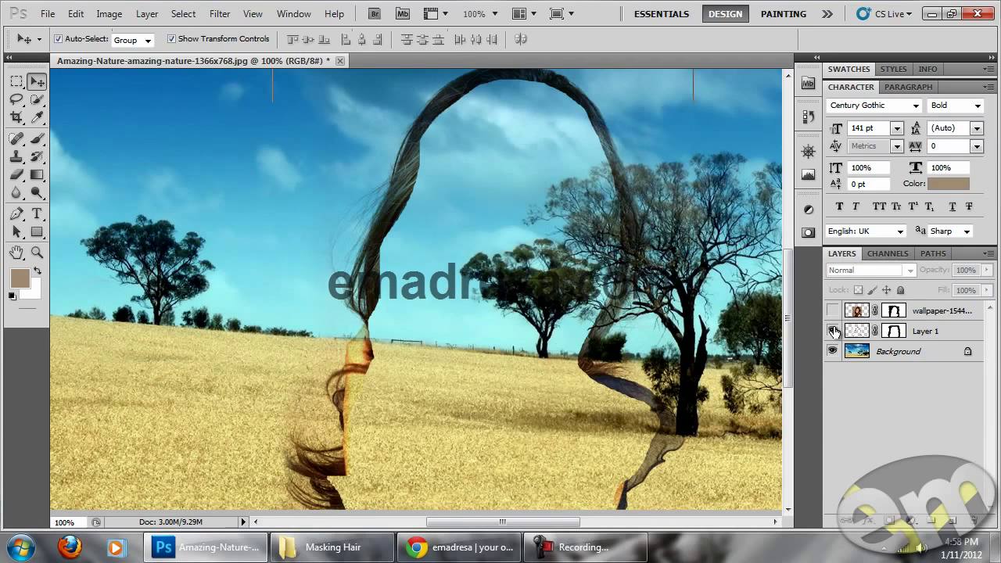
left_click(834, 330)
left_click(834, 331)
left_click(832, 311)
left_click(834, 331)
left_click(834, 310)
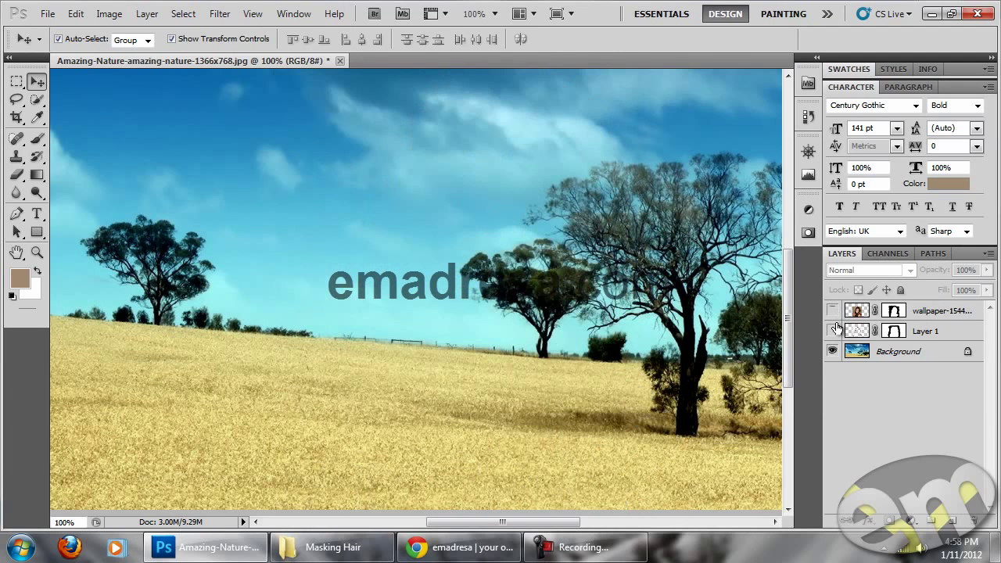
left_click(833, 330)
left_click(833, 313)
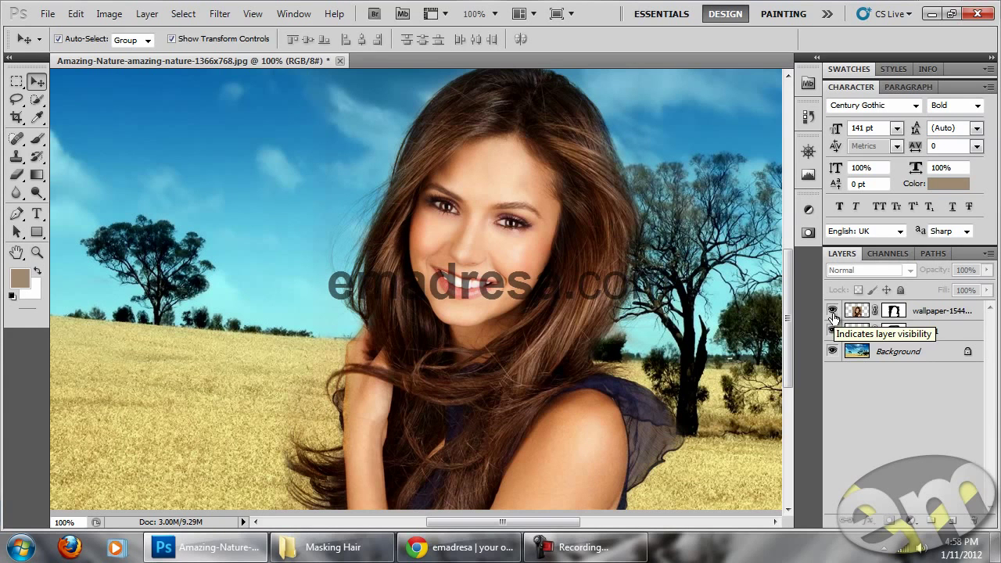
Step: Link the wallpaper-1544532 photo layer with Layer 1
left_click(962, 311)
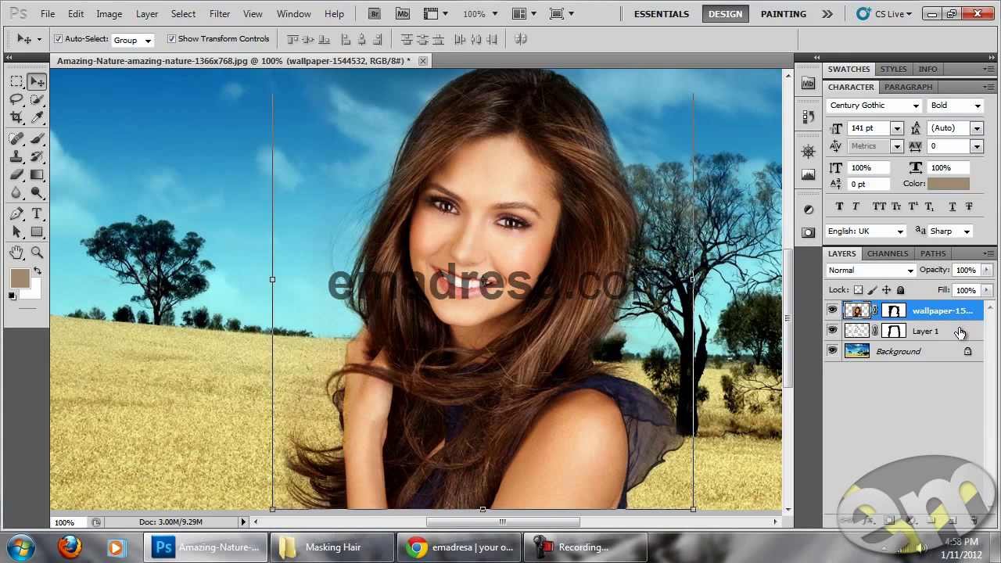
left_click(961, 335, "shift")
left_click(848, 520)
left_click(563, 416)
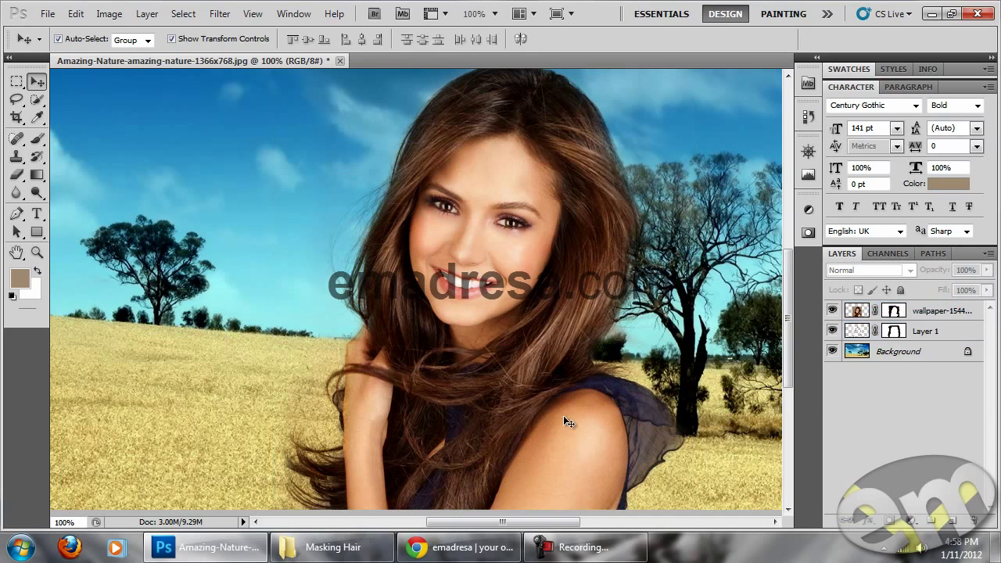
Step: Position the linked woman just left of centre, zoom out, and duplicate the Background layer
left_click_drag(574, 440, 376, 437)
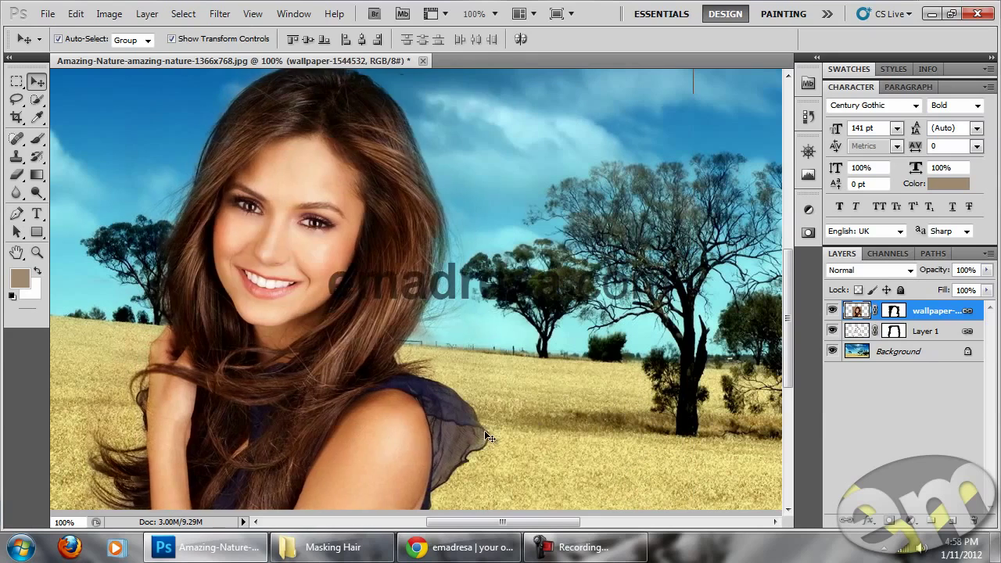
left_click_drag(369, 435, 487, 436)
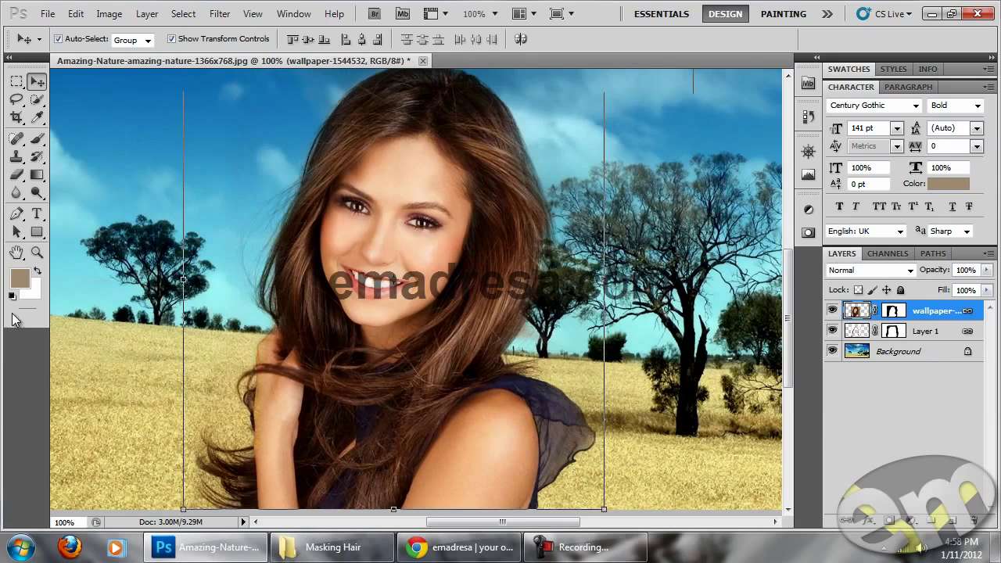
left_click(36, 253)
left_click(135, 265, "alt")
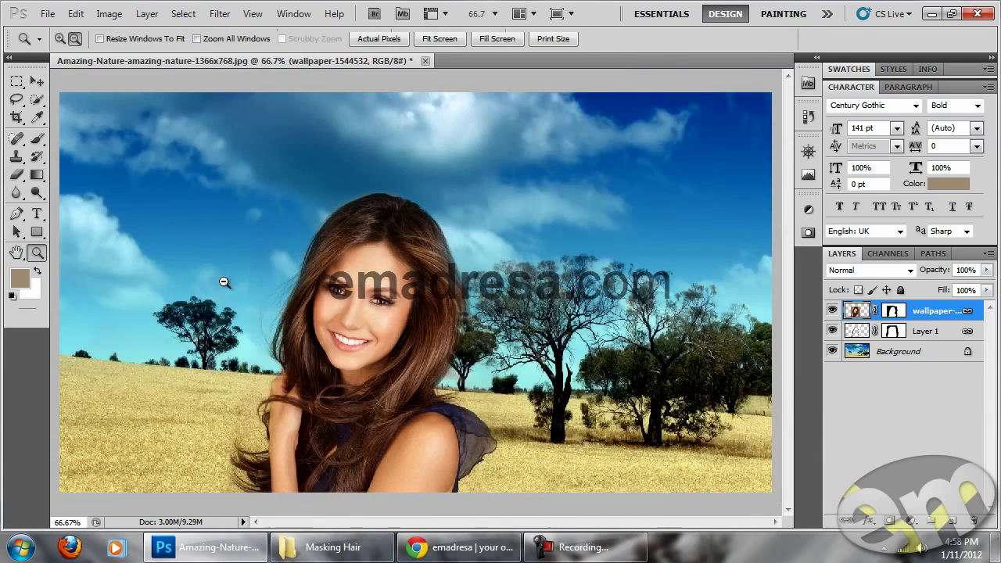
left_click(37, 81)
left_click_drag(431, 436, 499, 436)
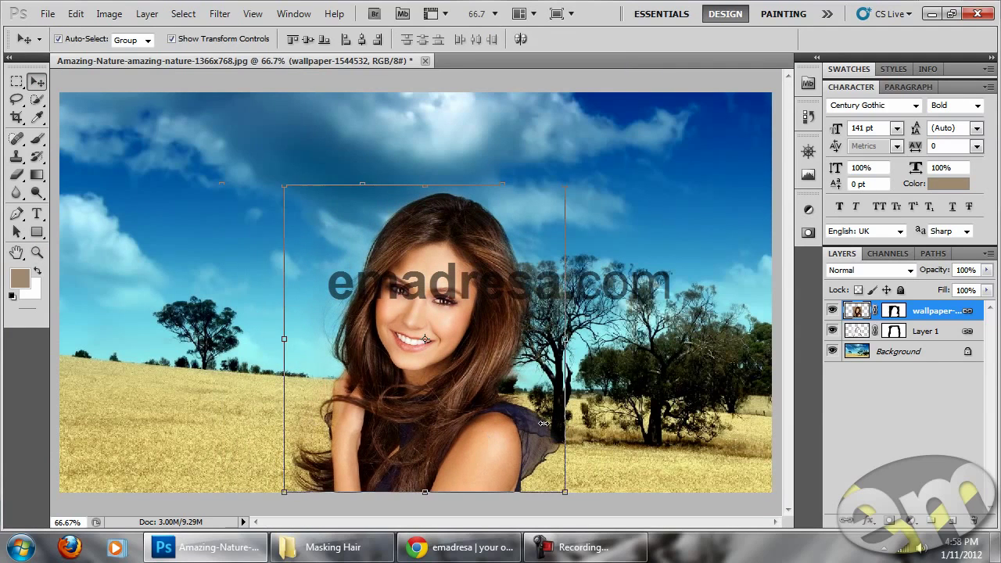
left_click(680, 270)
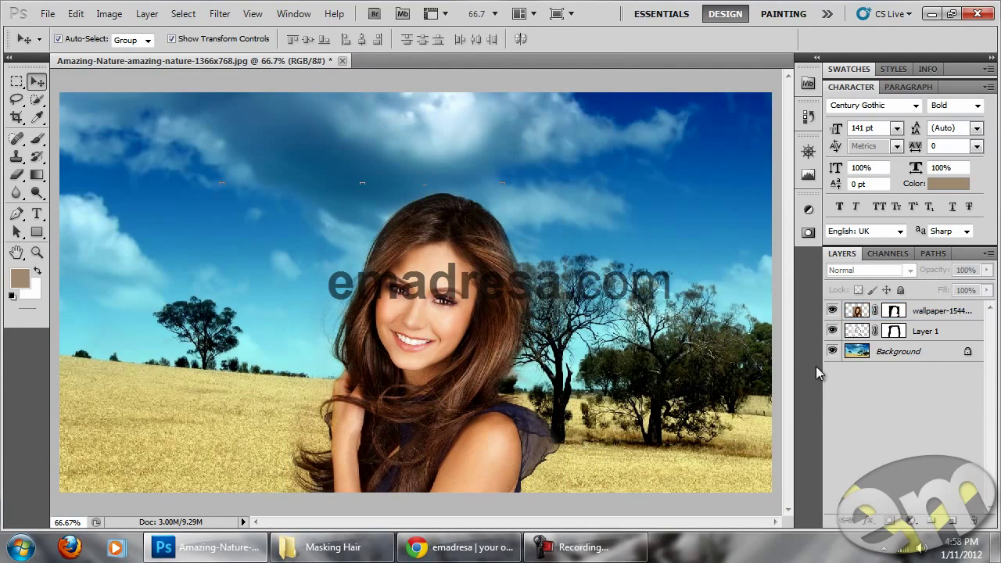
mouse_move(958, 353)
left_mouse_down()
mouse_move(965, 507)
mouse_move(954, 521)
left_mouse_up()
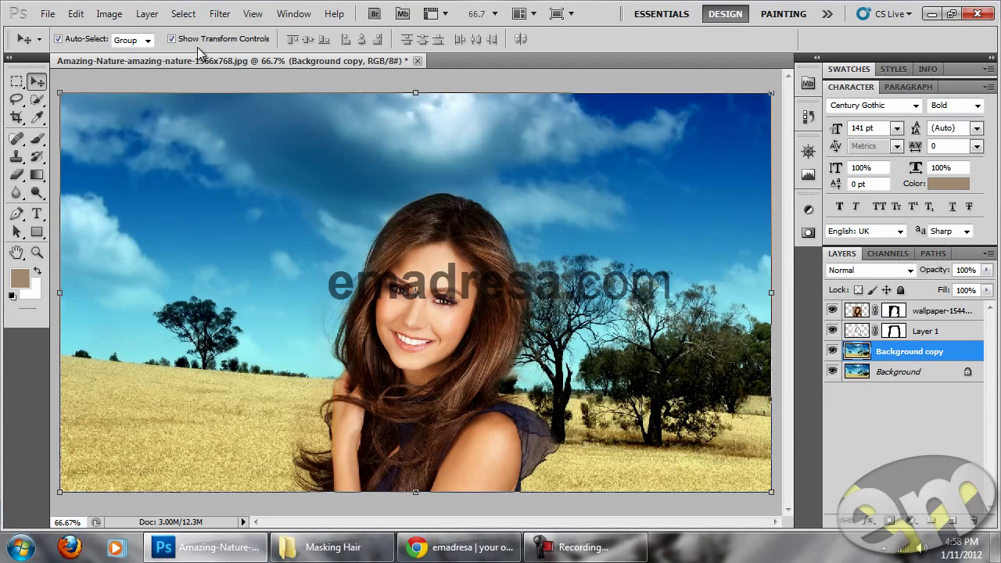
Step: Apply Filter > Blur > Gaussian Blur with a 4-pixel radius to the Background copy
left_click(220, 14)
mouse_move(229, 155)
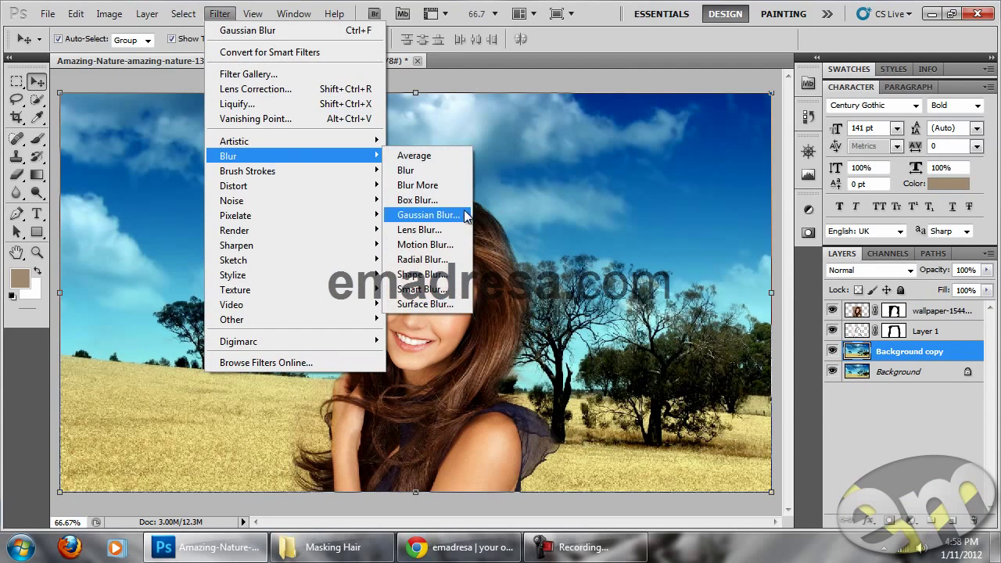
left_click(428, 215)
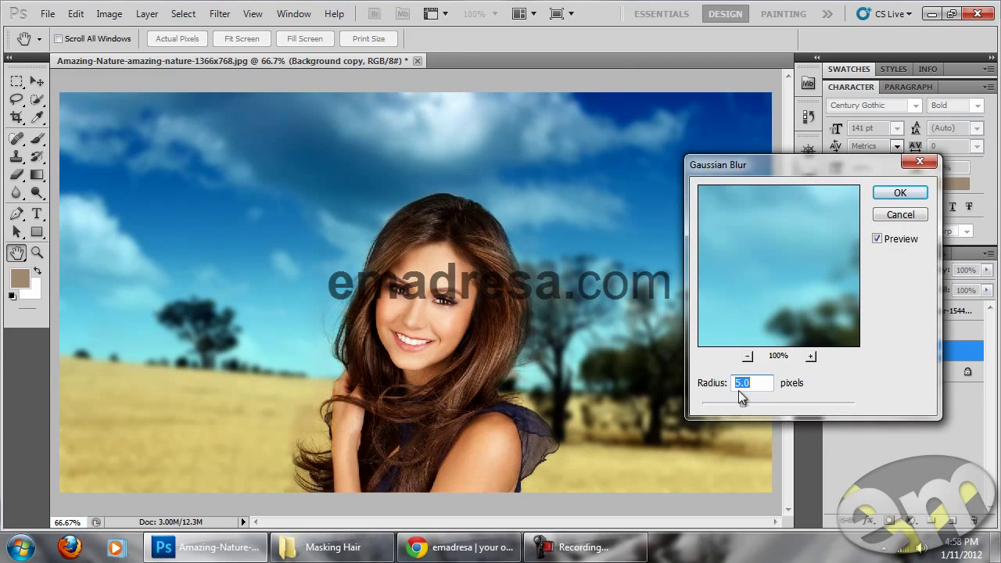
type("4")
left_click(900, 194)
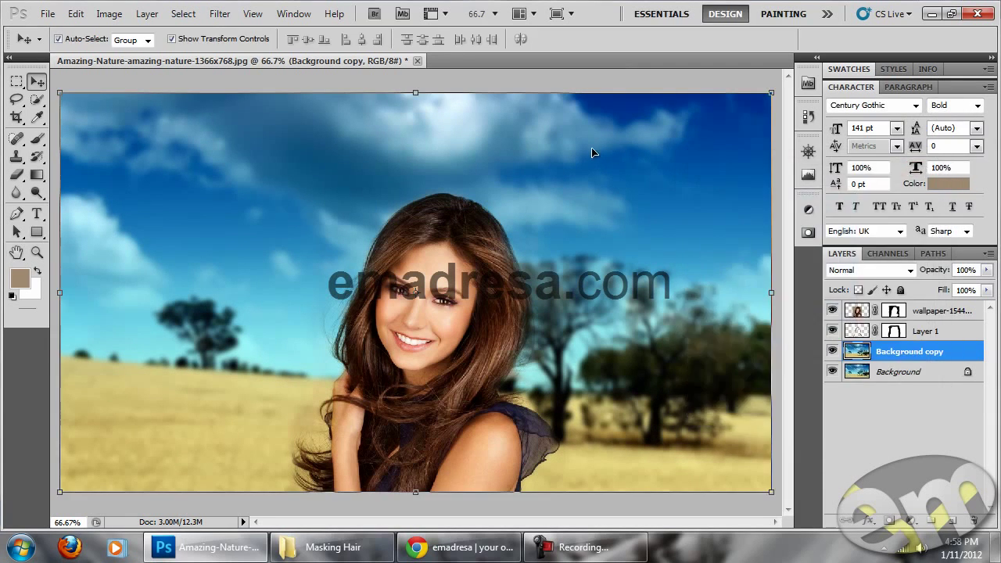